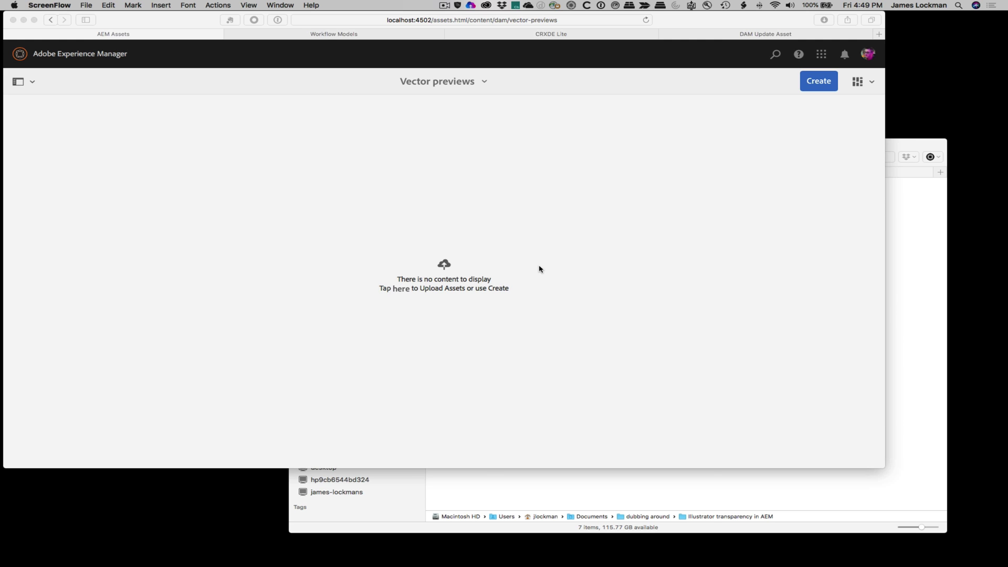
Step: Bring the Finder folder forward and marquee-select all seven Illustrator, EPS and PDF sample files
{"action": "left_click", "coordinate": [721, 488]}
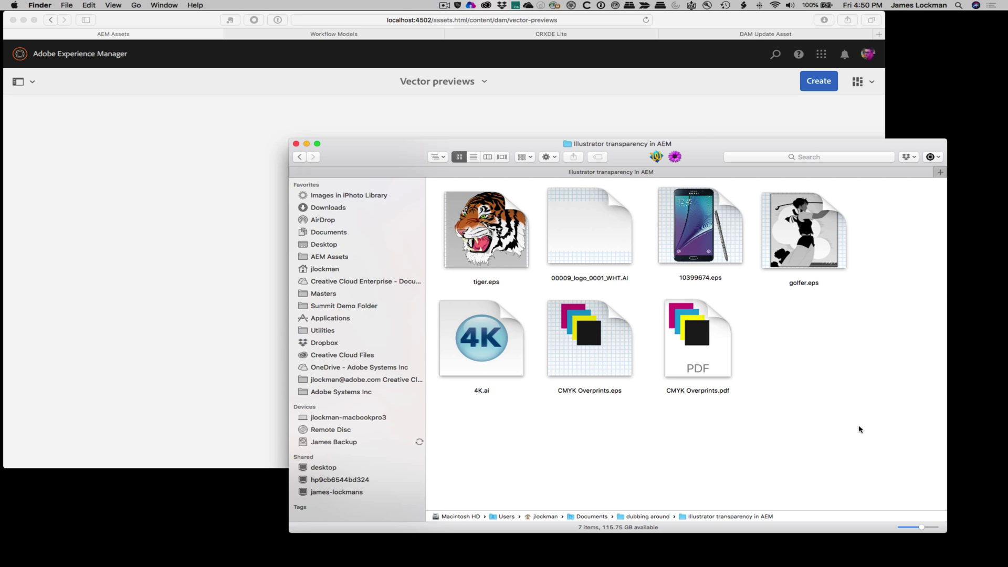
{"action": "left_click_drag", "start_coordinate": [861, 427], "coordinate": [476, 221]}
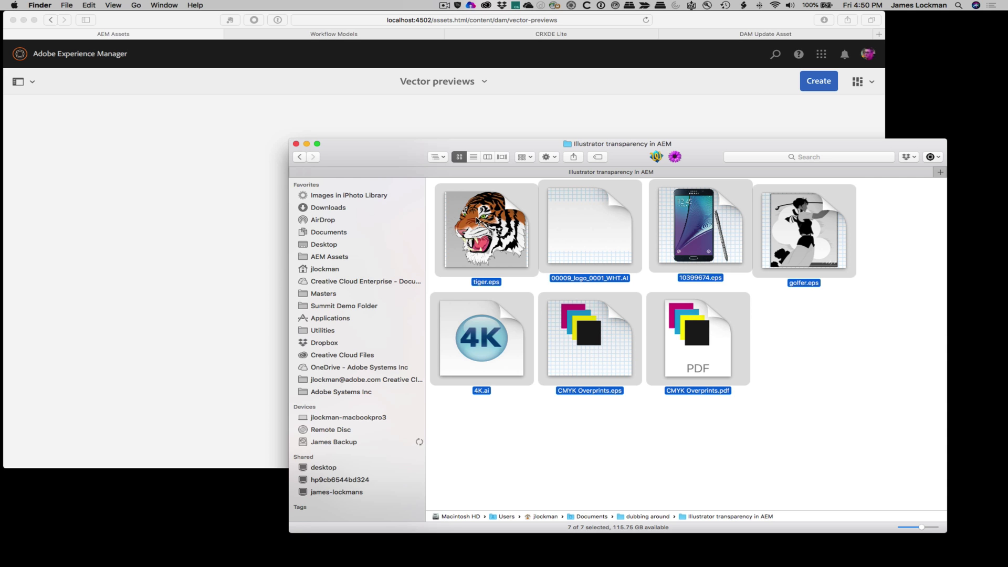
Step: Drop the seven vector files onto AEM's Vector previews folder, then show the InDesign Server log in Terminal
{"action": "left_click_drag", "start_coordinate": [475, 221], "coordinate": [191, 173]}
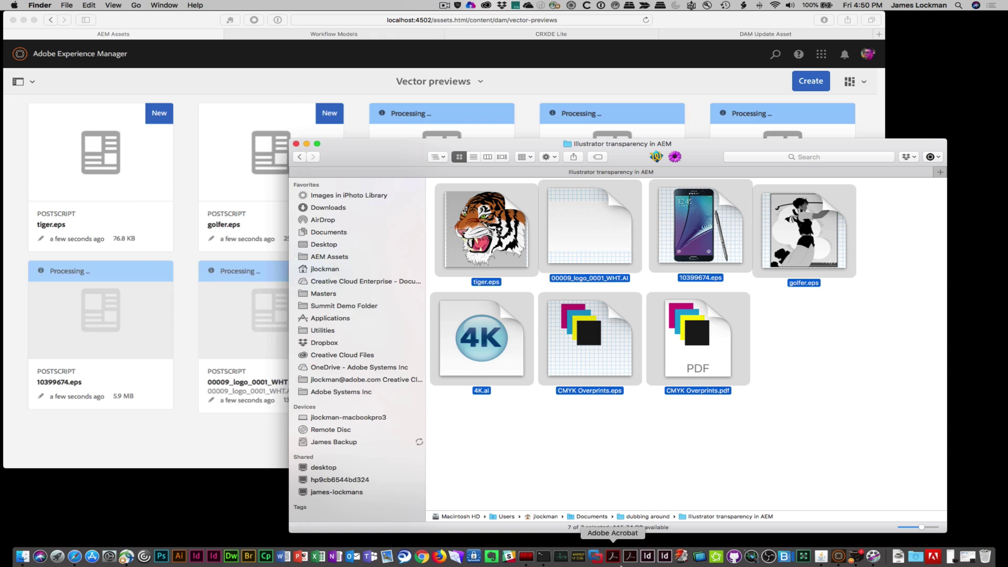
{"action": "left_click", "coordinate": [545, 559]}
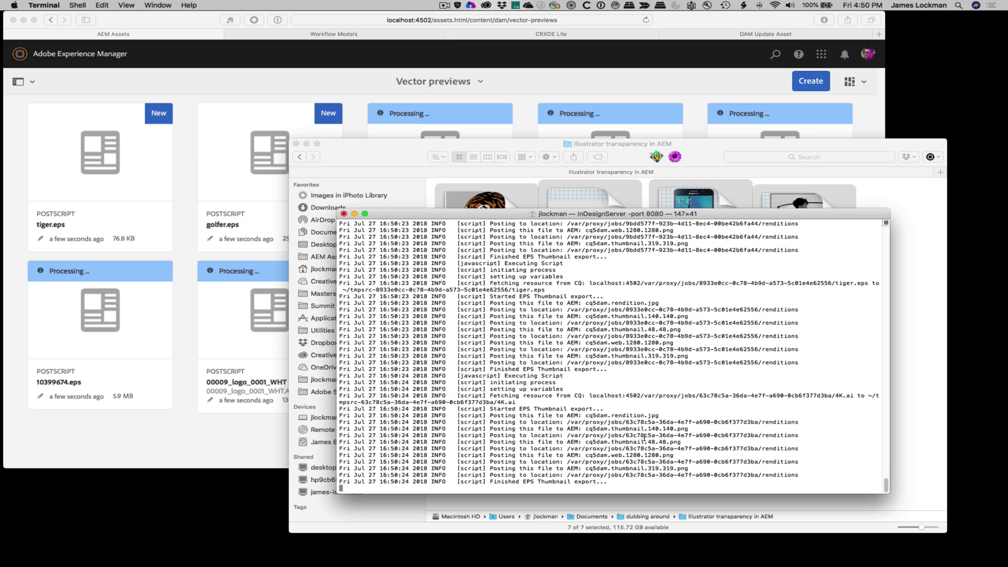
Step: Highlight the 'Posting to location' log lines, then return to Vector previews showing rendered thumbnails
{"action": "left_click_drag", "start_coordinate": [800, 475], "coordinate": [595, 423]}
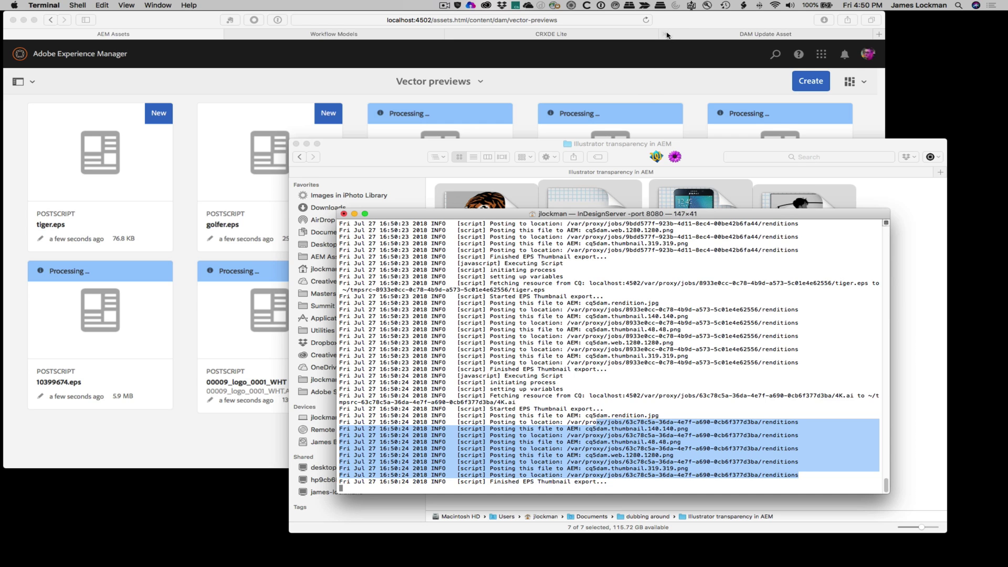
{"action": "left_click", "coordinate": [647, 22]}
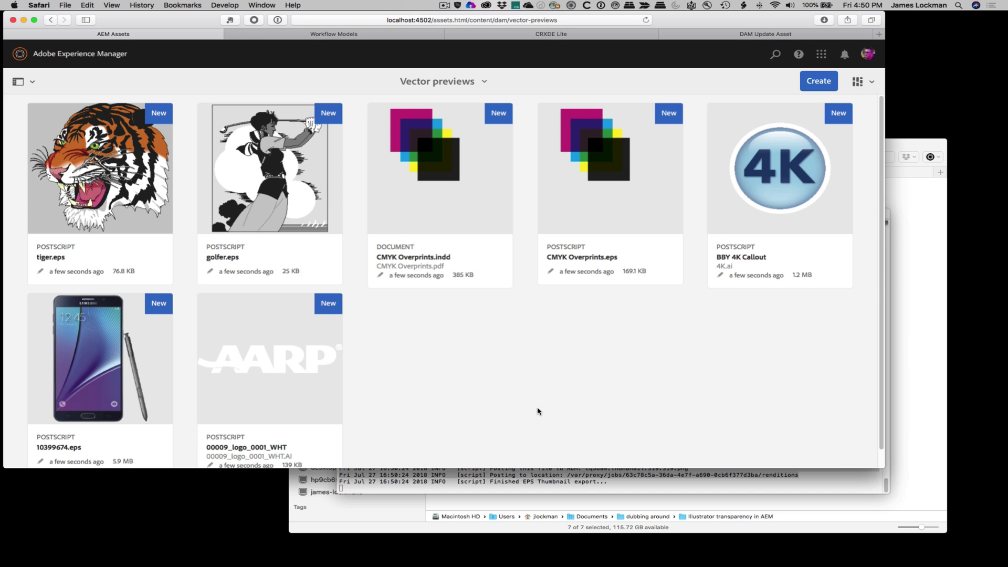
Step: Compare the AEM thumbnails with the Finder files, then open the 00009_logo_0001_WHT asset details
{"action": "mouse_move", "coordinate": [787, 150]}
{"action": "key", "text": "super+Tab"}
{"action": "key", "text": "super+Tab"}
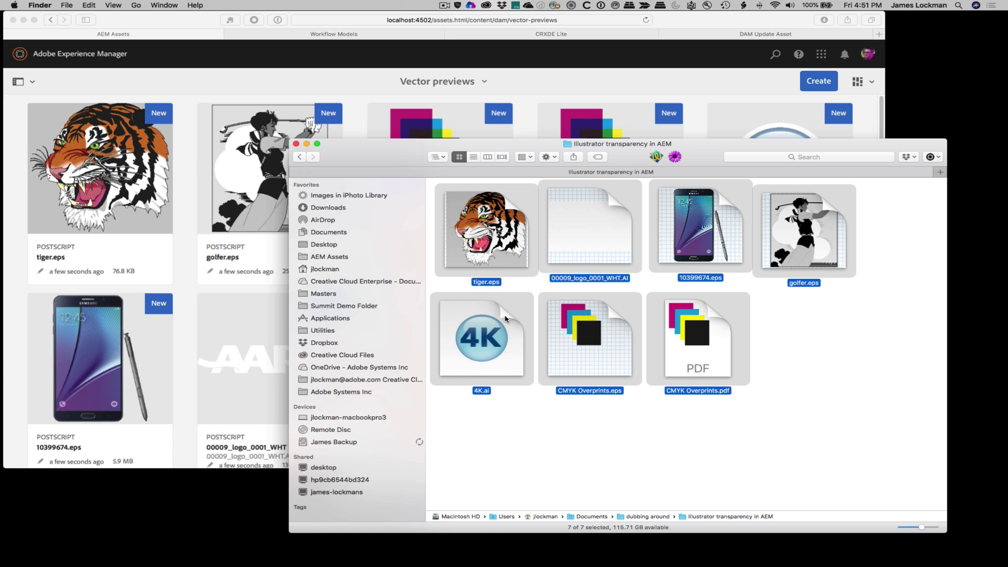
{"action": "left_click", "coordinate": [525, 429]}
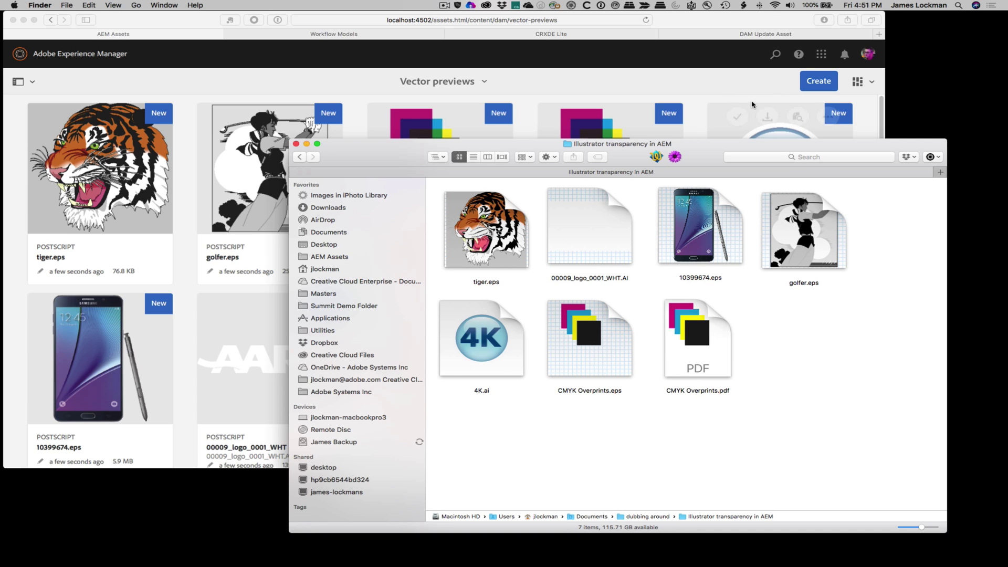
{"action": "left_click", "coordinate": [740, 90]}
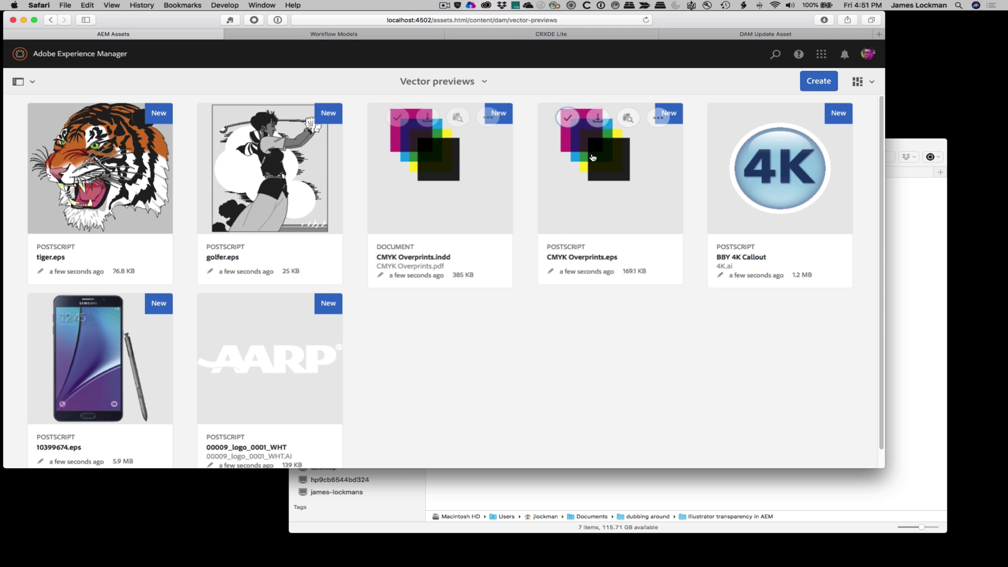
{"action": "left_click", "coordinate": [630, 503]}
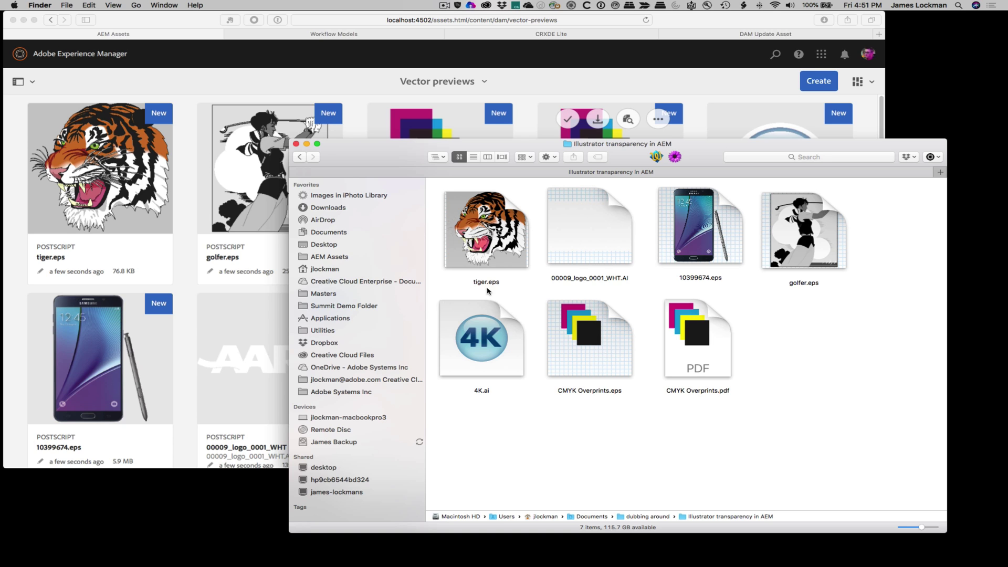
{"action": "left_click", "coordinate": [188, 320]}
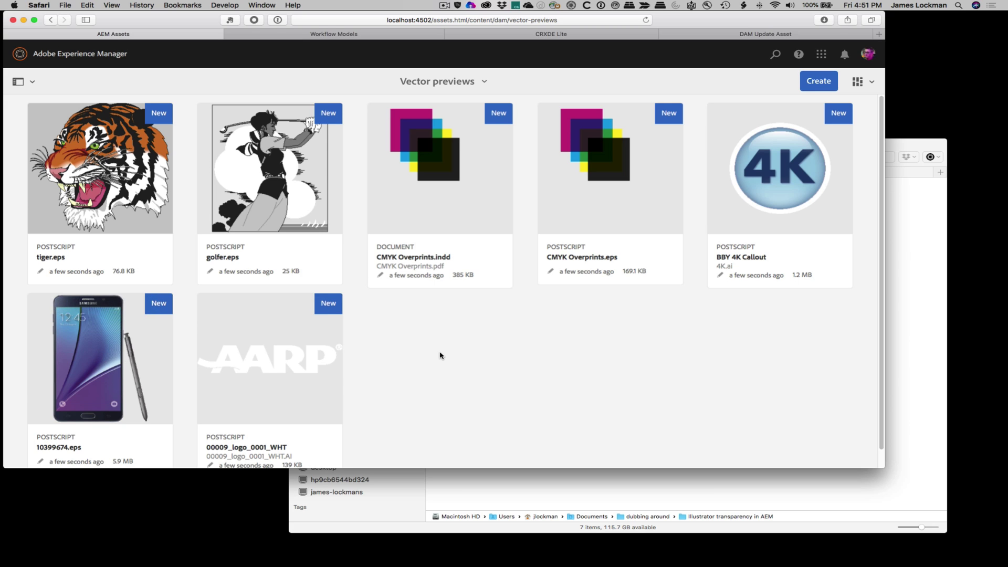
{"action": "left_click", "coordinate": [265, 361]}
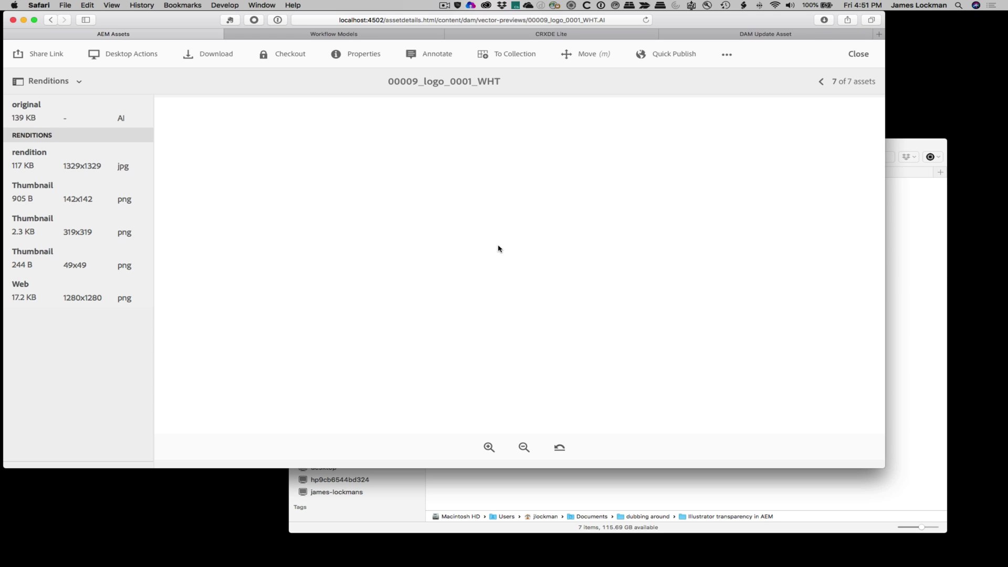
{"action": "left_click_drag", "start_coordinate": [501, 278], "coordinate": [484, 262]}
Step: Show the EPS thumbnail scripts in CRXDE Lite's InDesign scripts folder and highlight header lines 1–8
{"action": "left_click", "coordinate": [863, 58]}
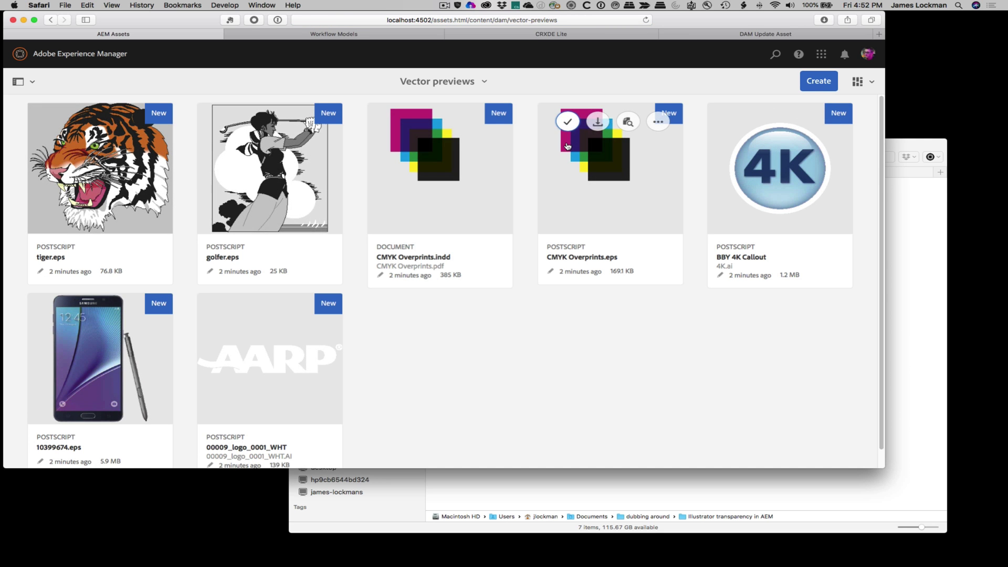
{"action": "left_click", "coordinate": [565, 34]}
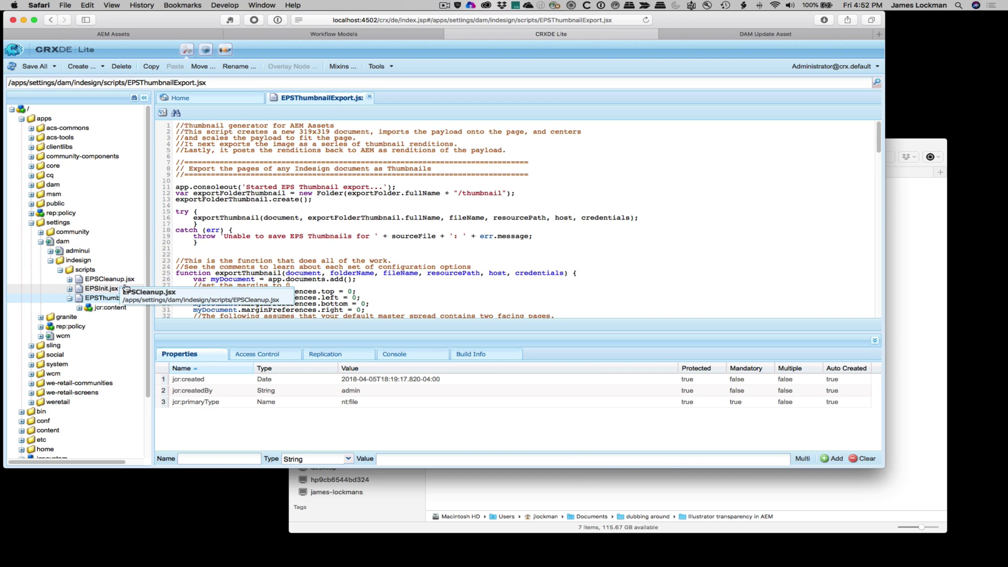
{"action": "left_click", "coordinate": [81, 290]}
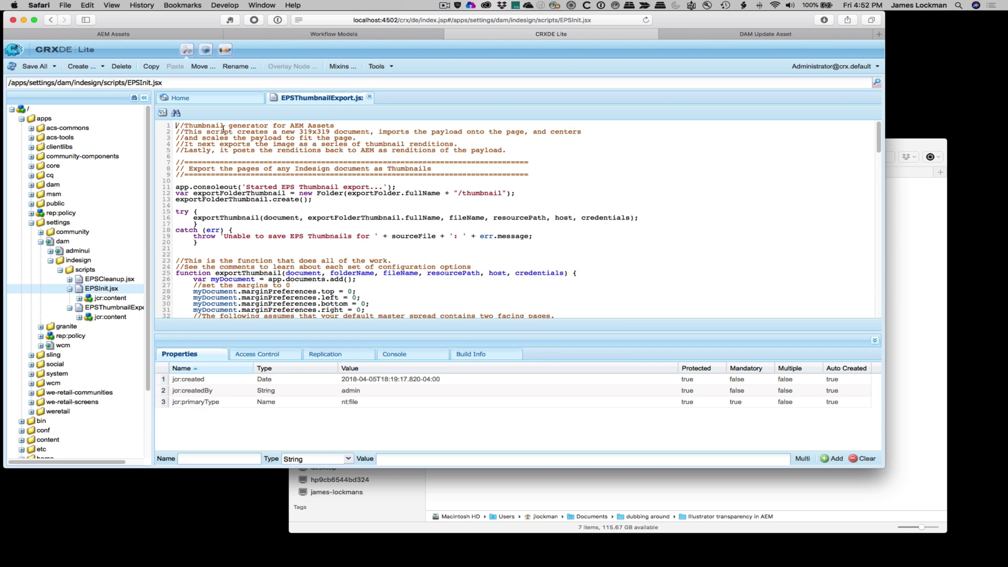
{"action": "left_click_drag", "start_coordinate": [212, 124], "coordinate": [267, 168]}
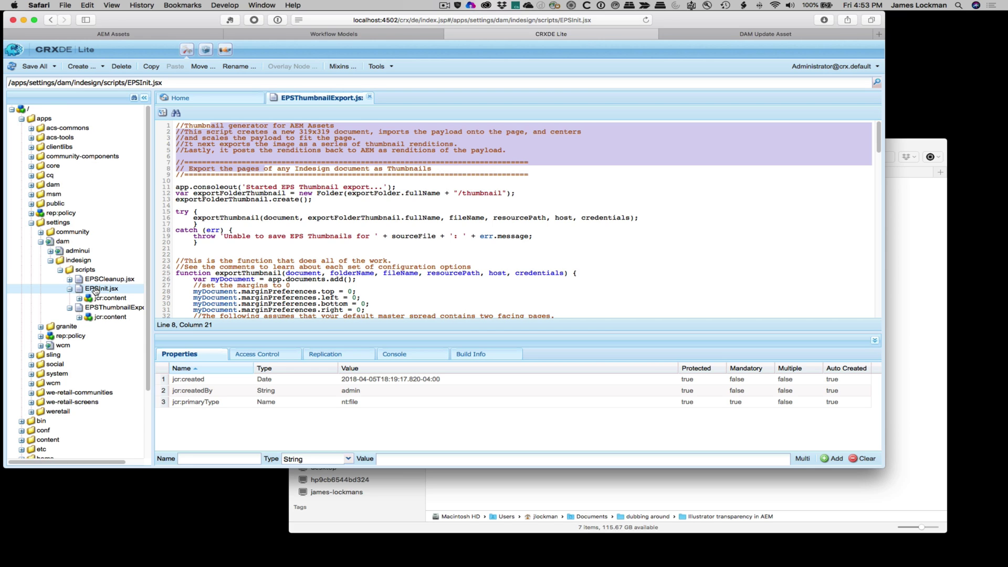
{"action": "scroll", "coordinate": [349, 279], "scroll_direction": "down", "scroll_amount": 3}
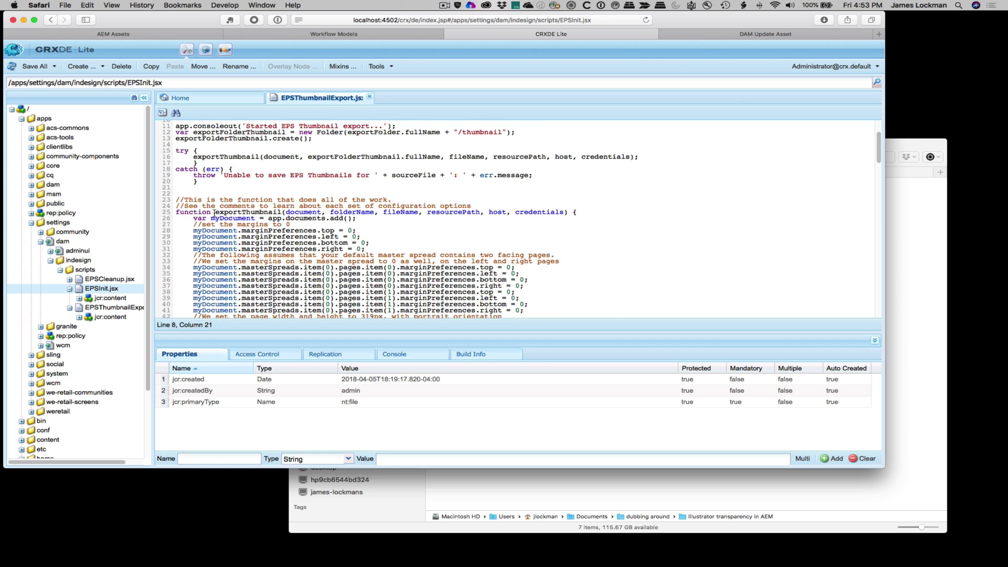
{"action": "left_click_drag", "start_coordinate": [215, 212], "coordinate": [303, 217]}
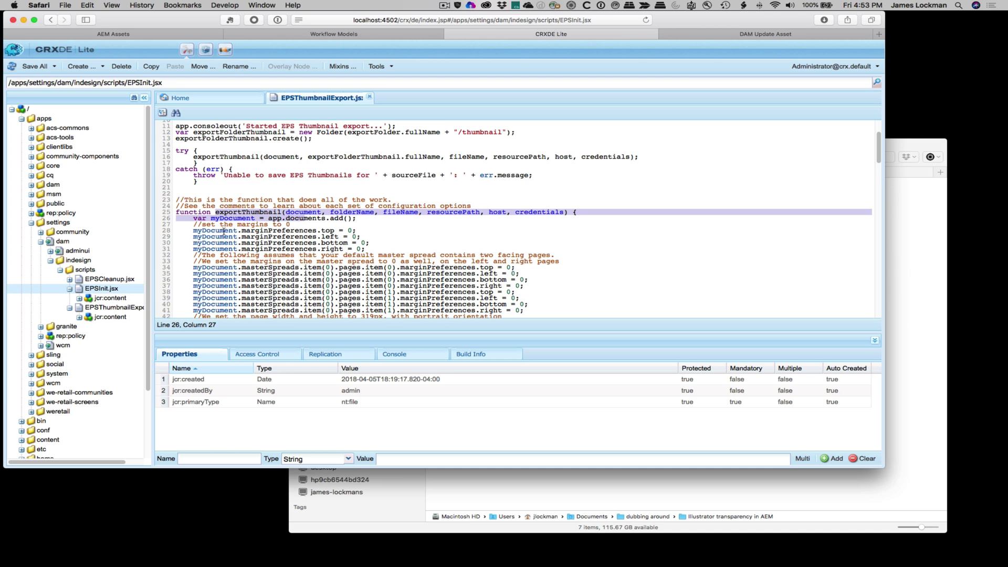
{"action": "left_click_drag", "start_coordinate": [192, 230], "coordinate": [403, 250]}
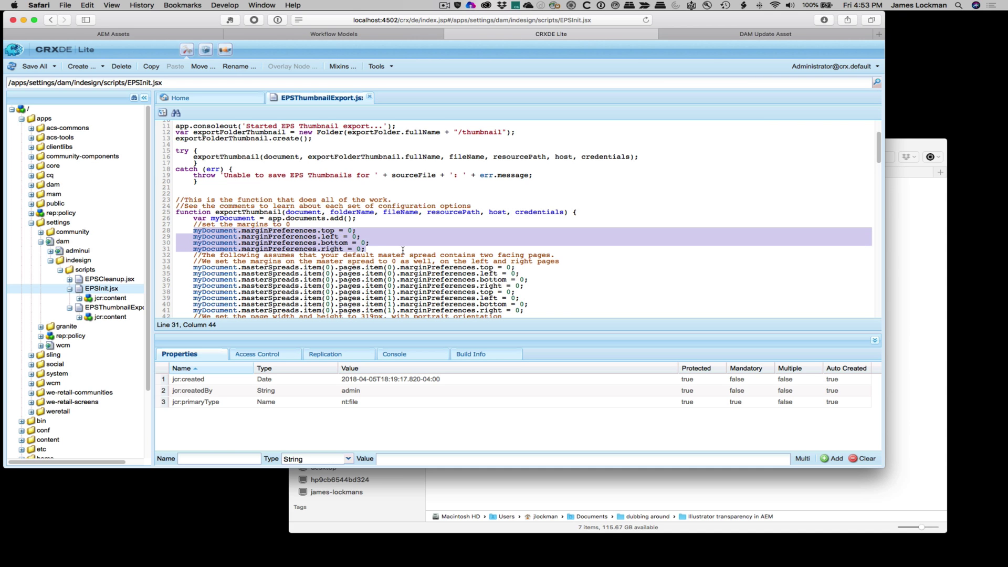
{"action": "scroll", "coordinate": [427, 276], "scroll_direction": "down", "scroll_amount": 5}
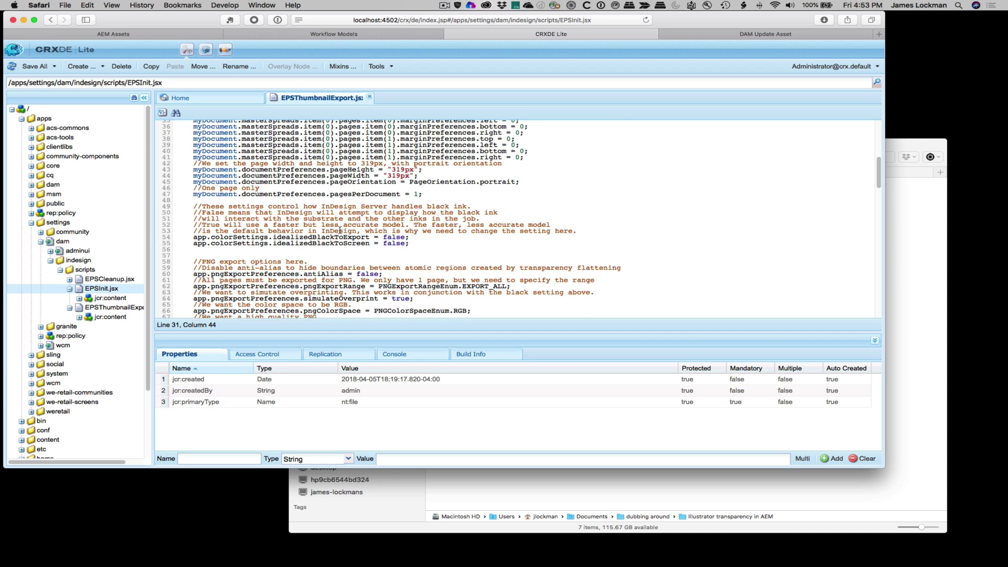
{"action": "scroll", "coordinate": [341, 229], "scroll_direction": "down", "scroll_amount": 2}
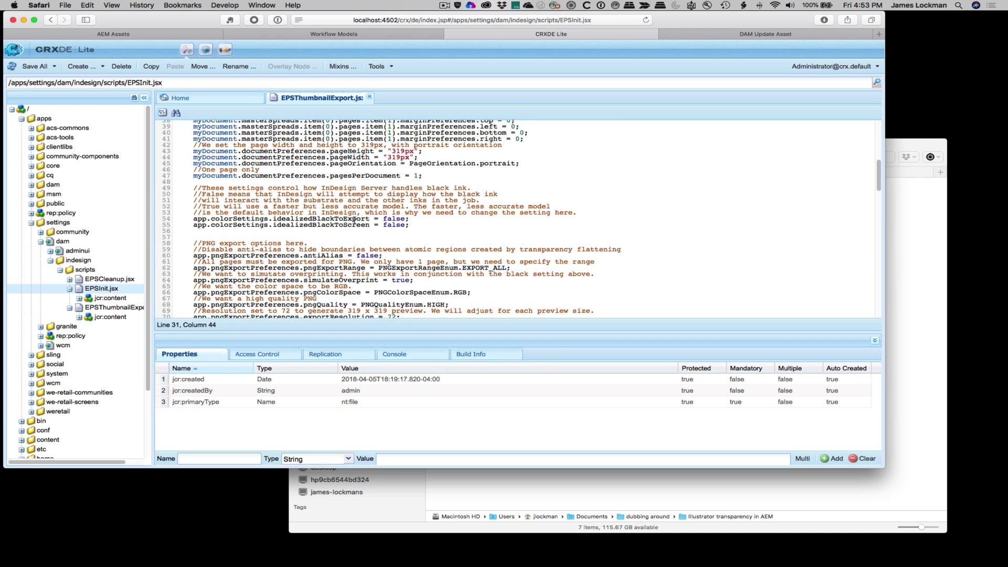
{"action": "scroll", "coordinate": [354, 220], "scroll_direction": "down", "scroll_amount": 1}
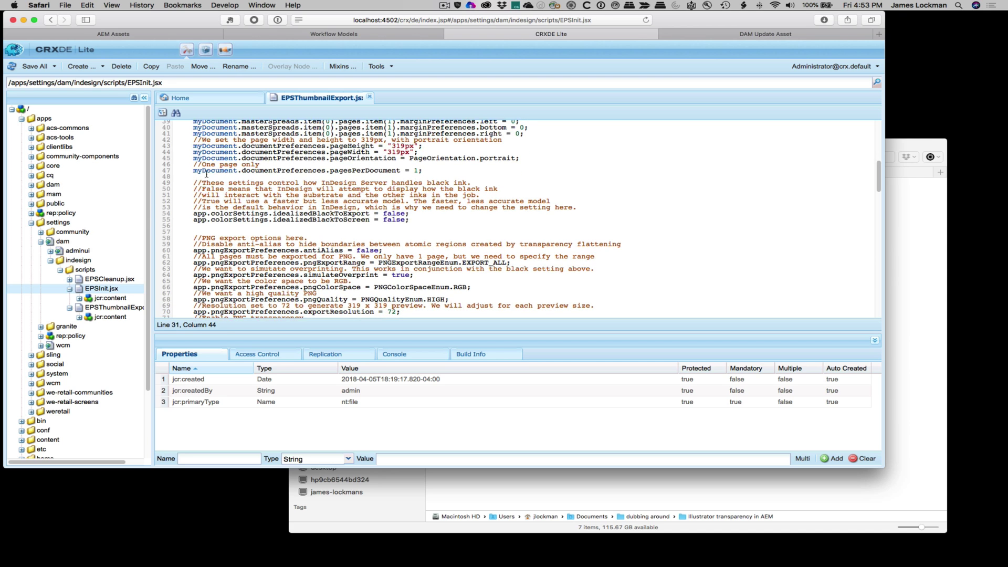
{"action": "scroll", "coordinate": [295, 199], "scroll_direction": "down", "scroll_amount": 6}
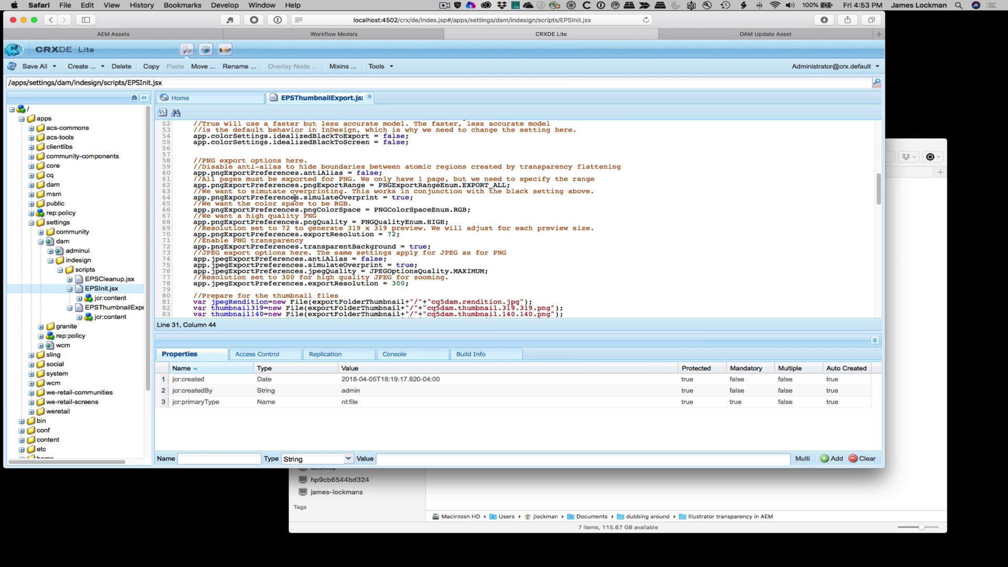
{"action": "left_click_drag", "start_coordinate": [194, 173], "coordinate": [464, 281]}
{"action": "scroll", "coordinate": [417, 284], "scroll_direction": "down", "scroll_amount": 7}
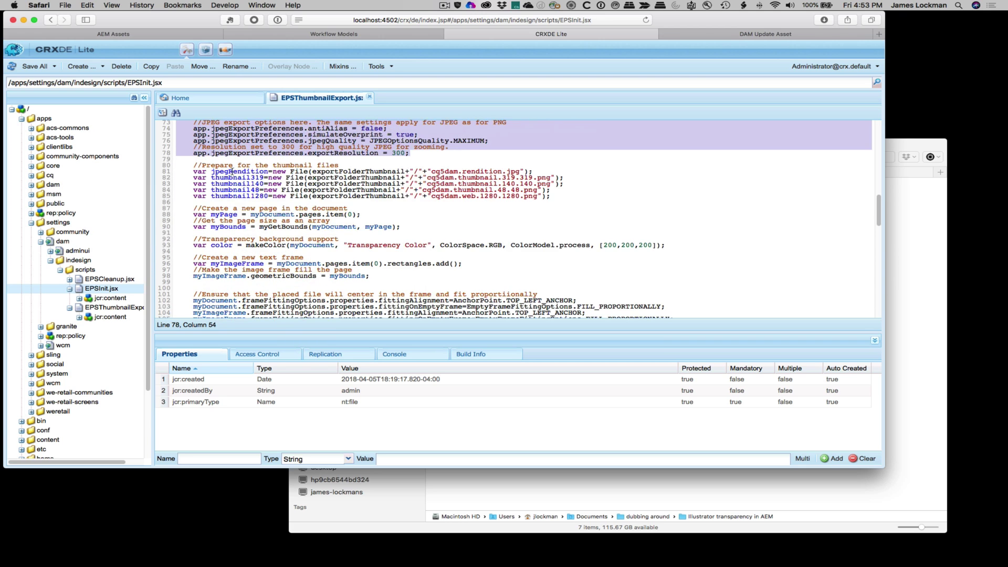
{"action": "left_click_drag", "start_coordinate": [190, 172], "coordinate": [429, 202]}
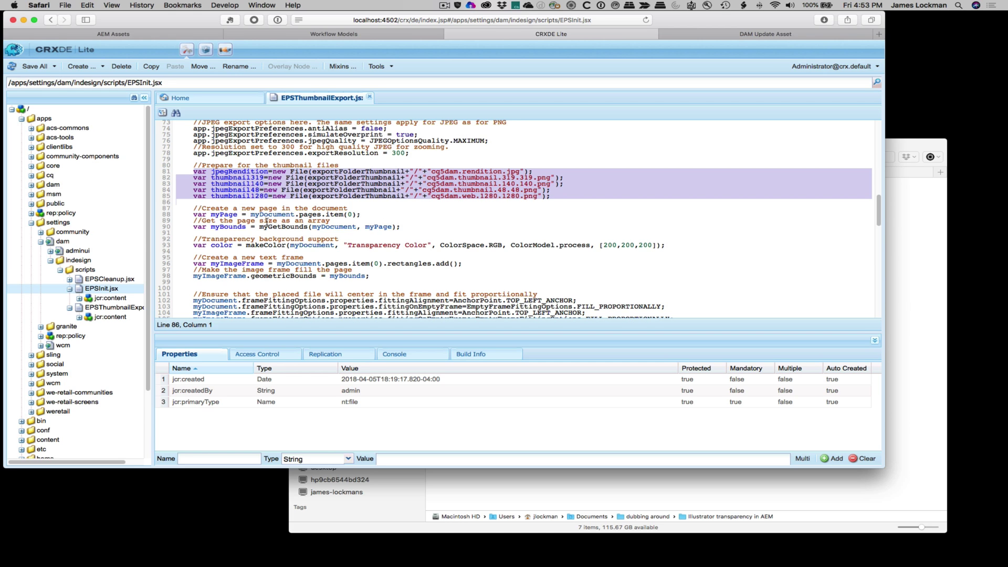
{"action": "scroll", "coordinate": [259, 252], "scroll_direction": "down", "scroll_amount": 2}
{"action": "left_click_drag", "start_coordinate": [177, 241], "coordinate": [261, 245]}
{"action": "scroll", "coordinate": [402, 255], "scroll_direction": "down", "scroll_amount": 1}
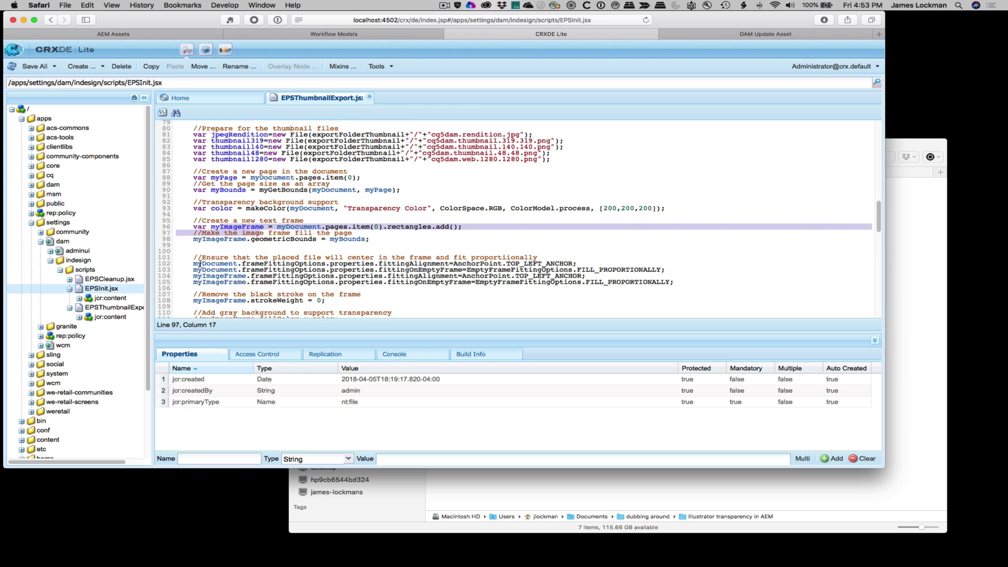
{"action": "scroll", "coordinate": [200, 264], "scroll_direction": "down", "scroll_amount": 12}
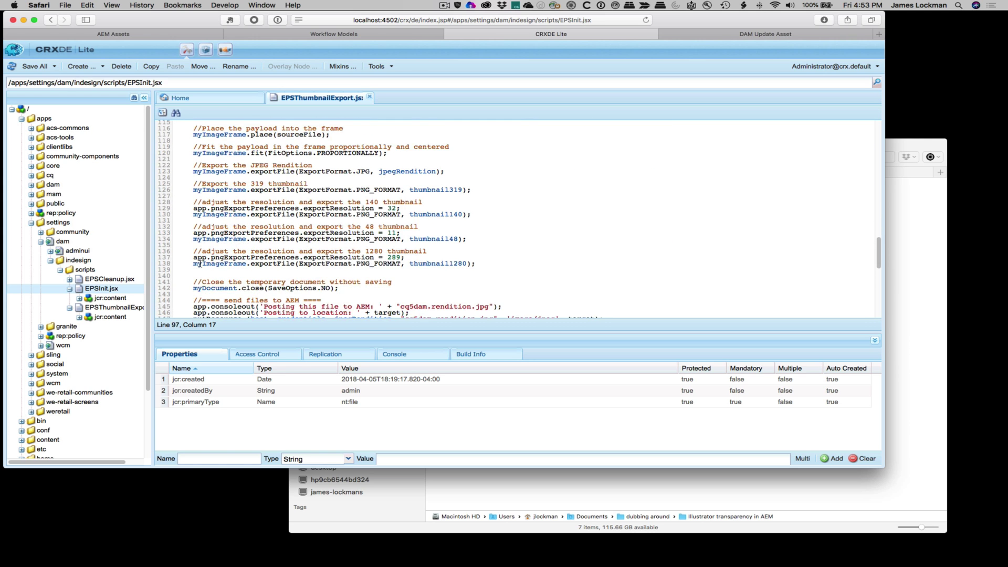
{"action": "scroll", "coordinate": [200, 264], "scroll_direction": "down", "scroll_amount": 3}
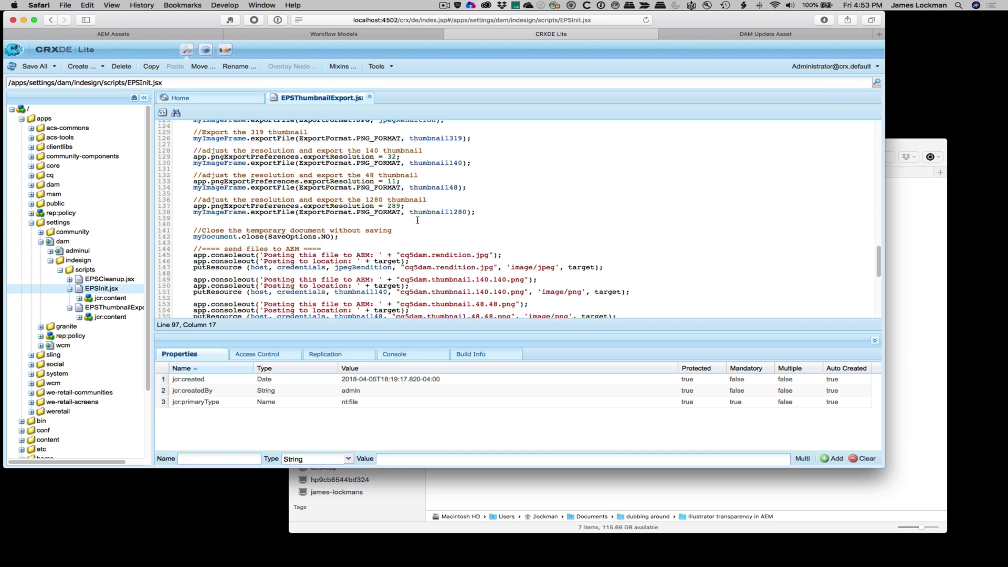
{"action": "left_click_drag", "start_coordinate": [475, 213], "coordinate": [457, 144]}
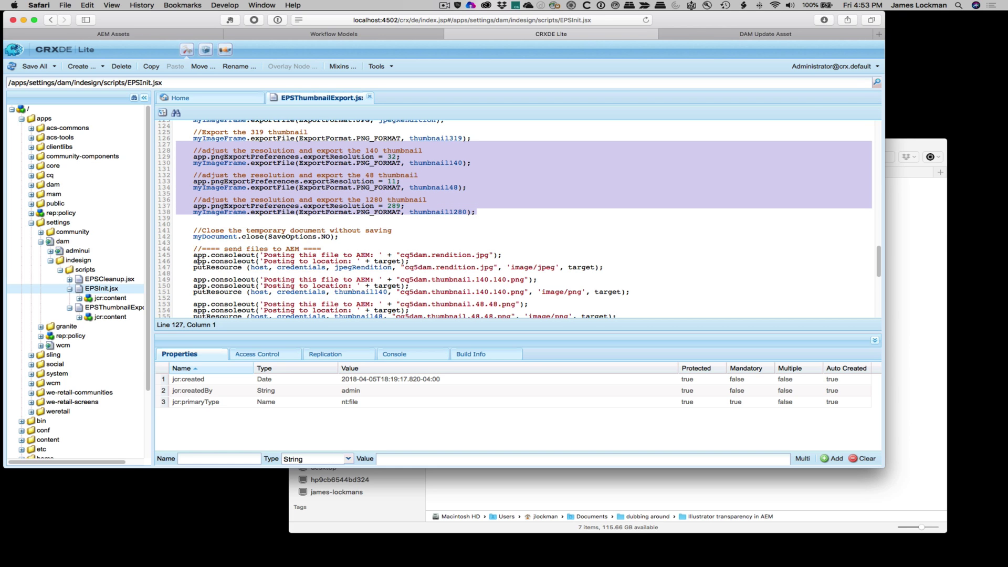
{"action": "left_click_drag", "start_coordinate": [190, 255], "coordinate": [475, 330]}
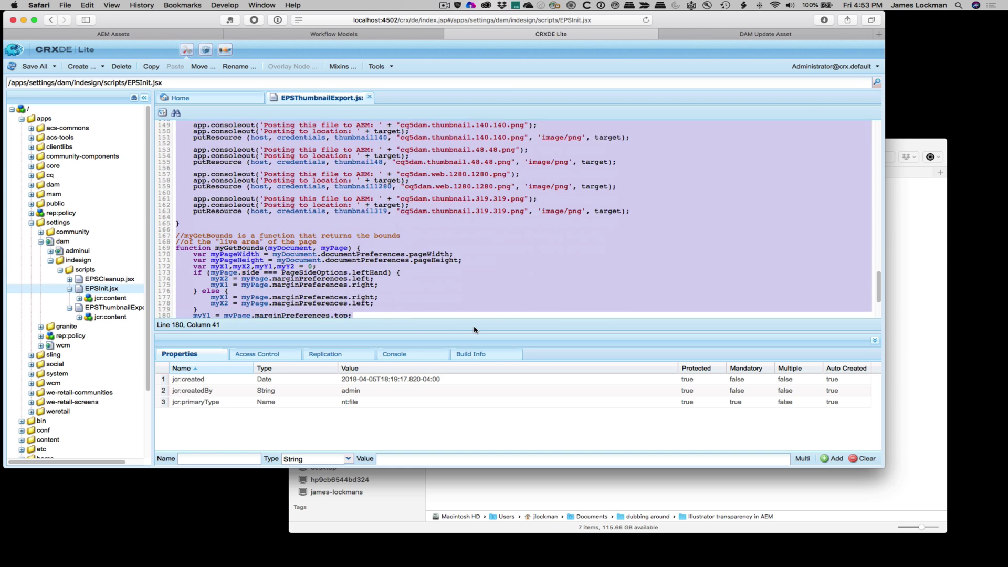
{"action": "left_click", "coordinate": [466, 223]}
{"action": "scroll", "coordinate": [466, 222], "scroll_direction": "up", "scroll_amount": 20}
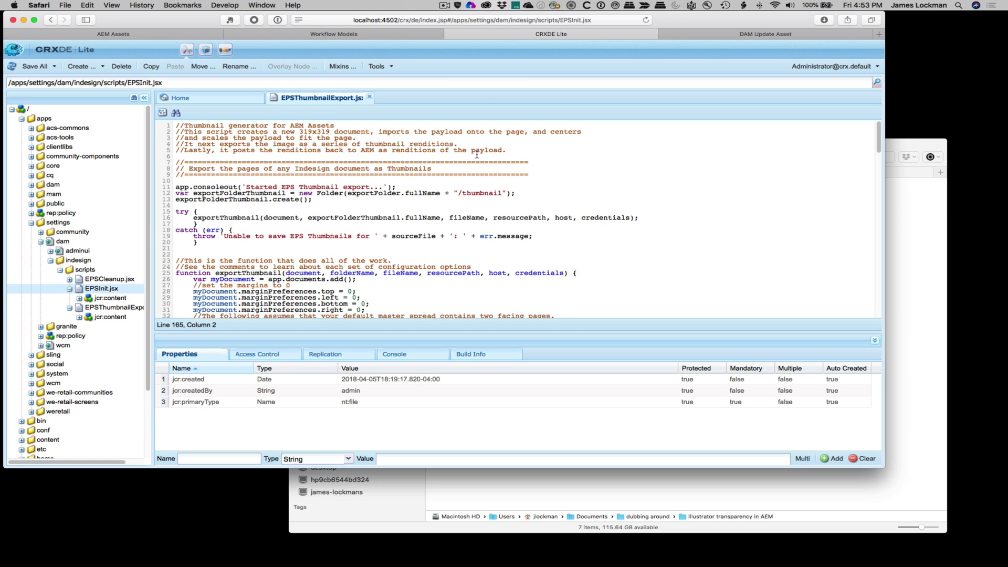
Step: From the Vector previews Assets page, go through Tools > General to open CRXDE Lite in a new tab
{"action": "left_click", "coordinate": [389, 36]}
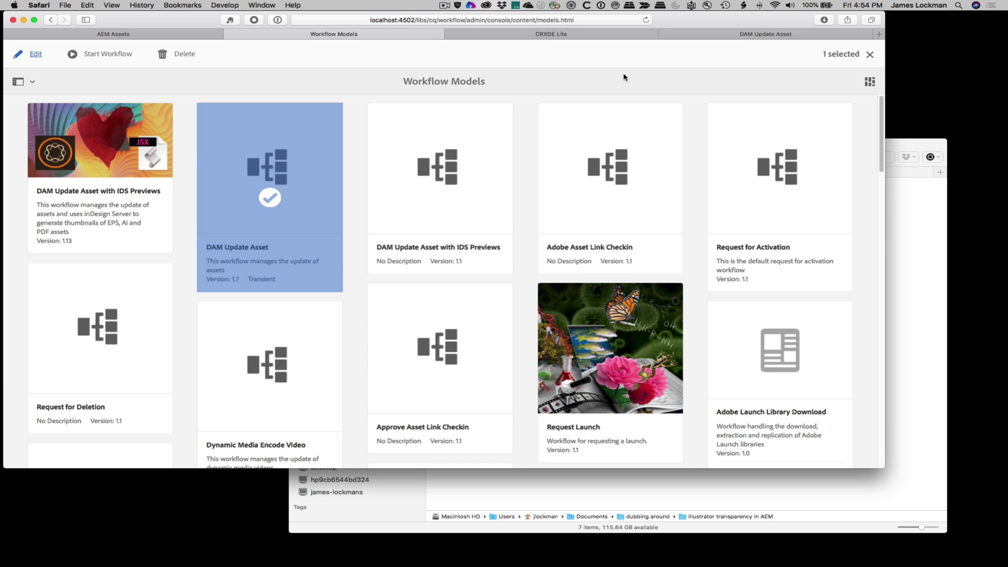
{"action": "left_click", "coordinate": [147, 34]}
{"action": "left_click", "coordinate": [21, 54]}
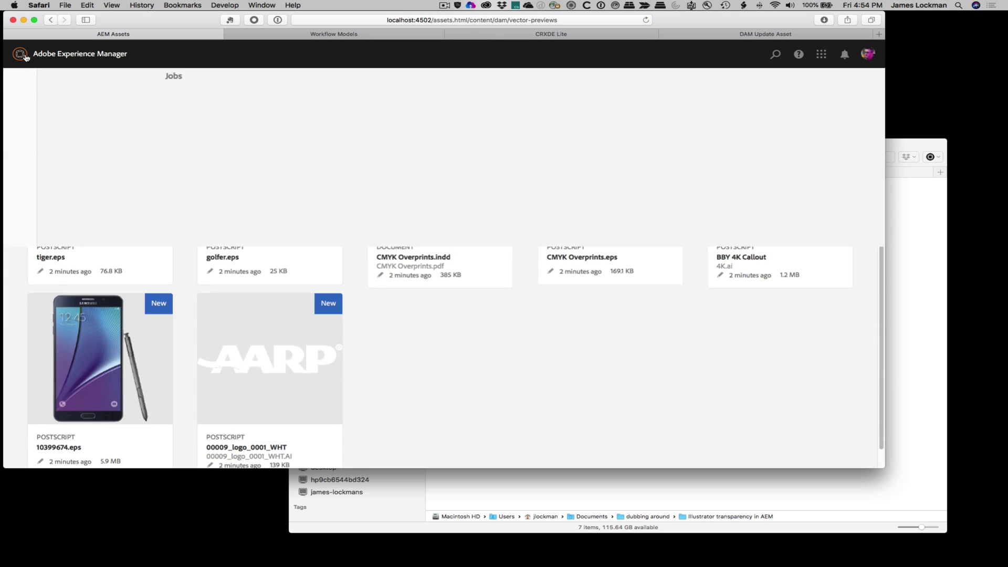
{"action": "left_click", "coordinate": [21, 106]}
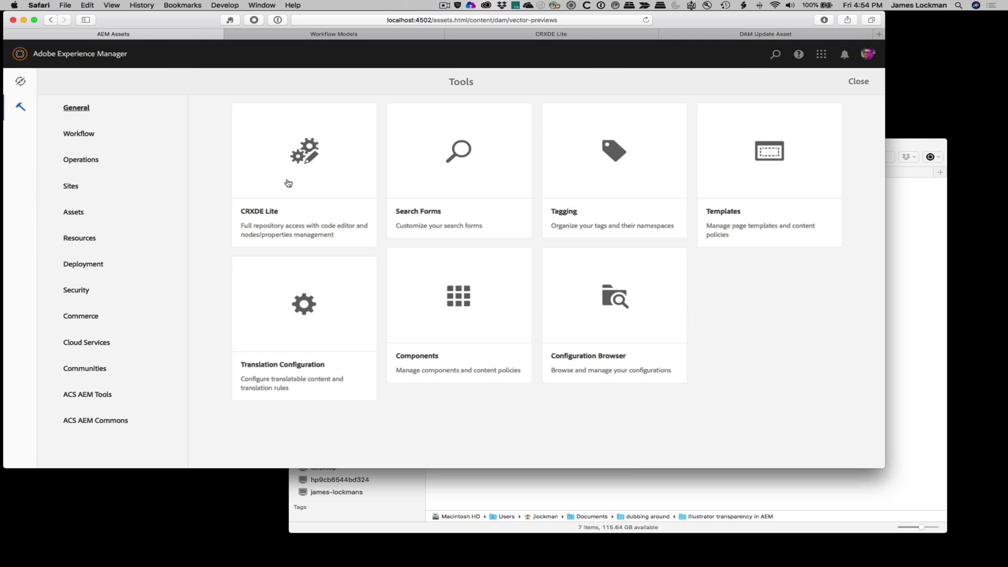
{"action": "left_click", "coordinate": [307, 163]}
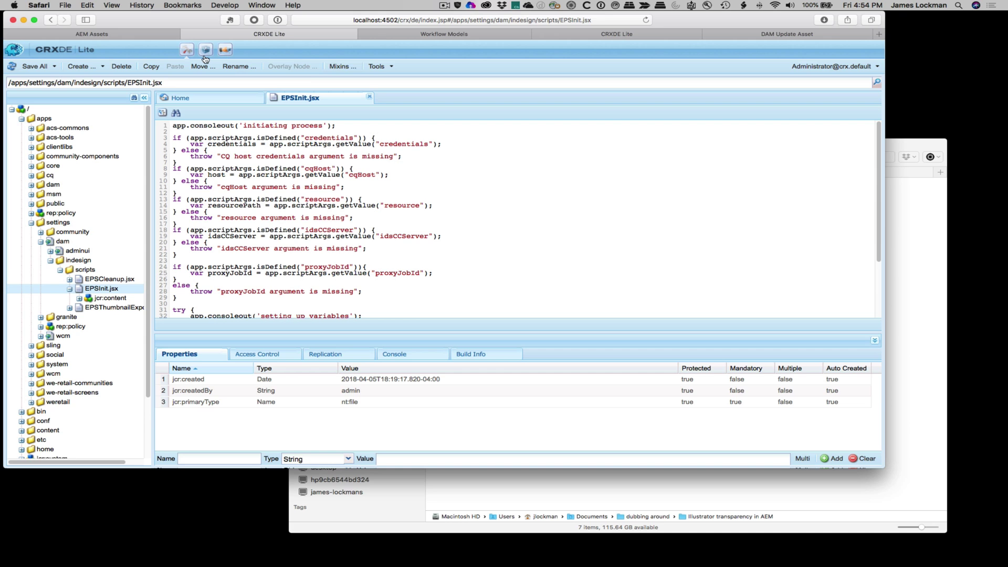
Step: In Package Manager, expand IDSBasedThumbnails-1.3.zip and highlight its scripts and ids_previews filter paths
{"action": "left_click", "coordinate": [206, 50]}
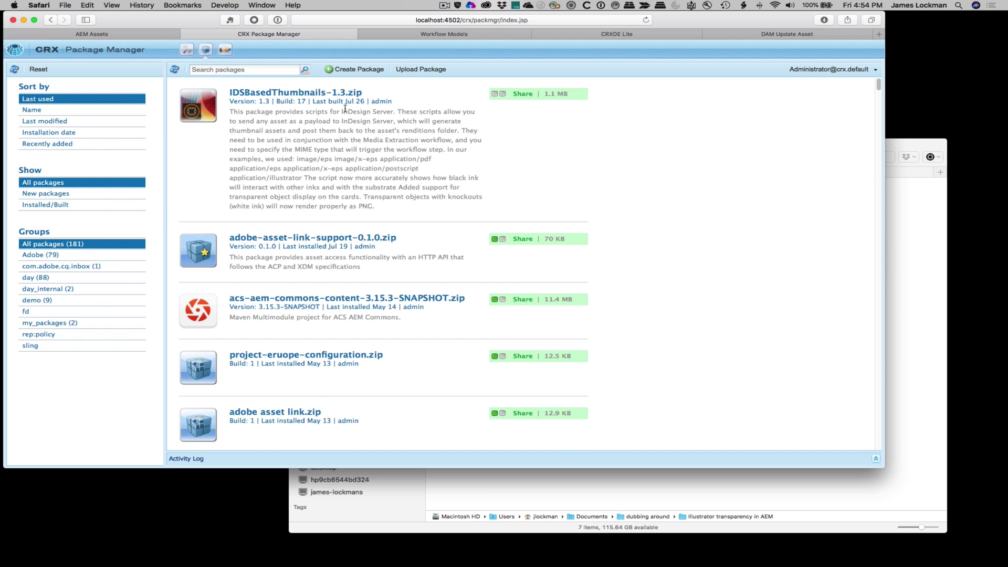
{"action": "left_click", "coordinate": [327, 96]}
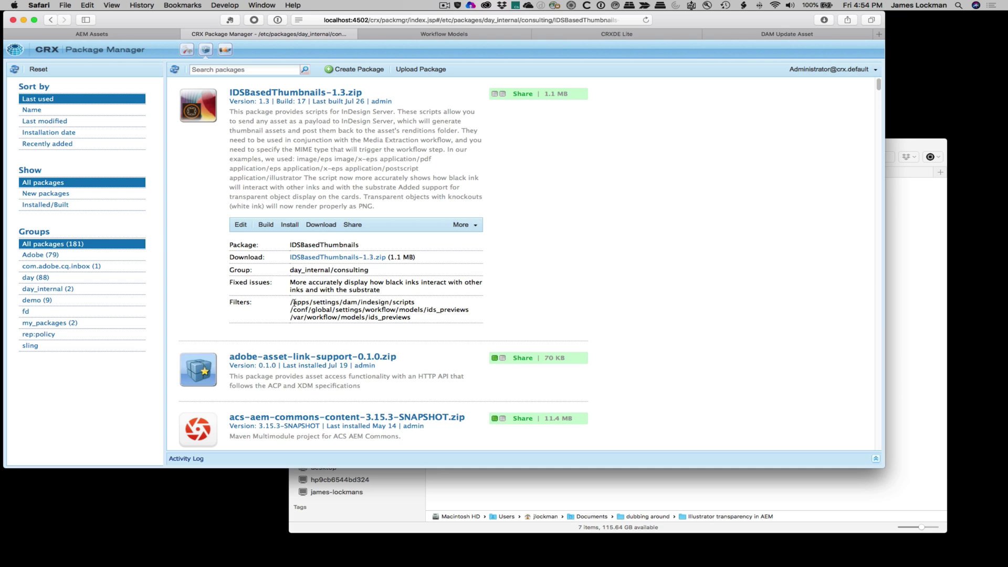
{"action": "left_click_drag", "start_coordinate": [294, 303], "coordinate": [459, 303]}
{"action": "left_click_drag", "start_coordinate": [418, 318], "coordinate": [335, 320]}
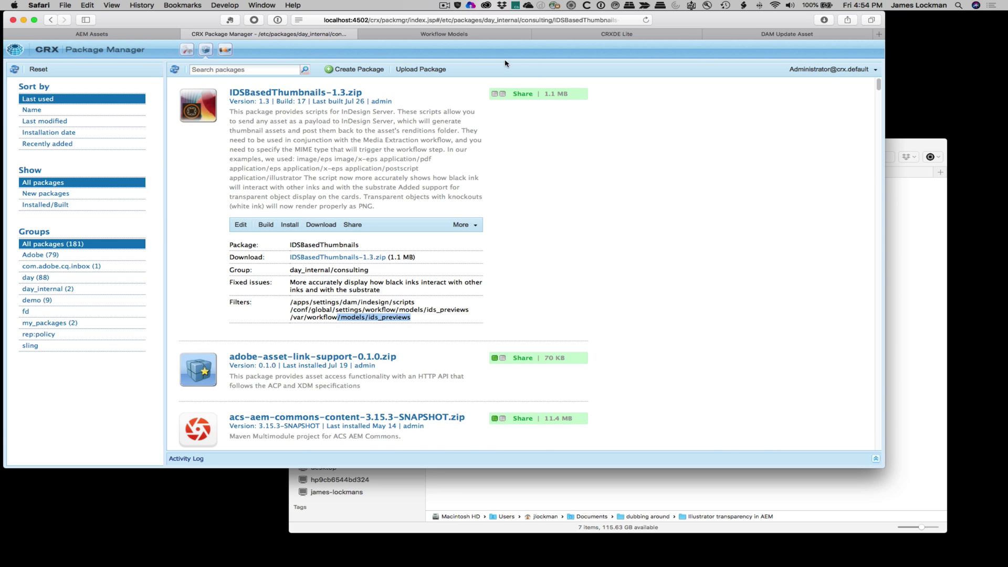
Step: Open the DAM Update Asset with IDS Previews model and the IDS Previews step's arguments
{"action": "left_click", "coordinate": [450, 34]}
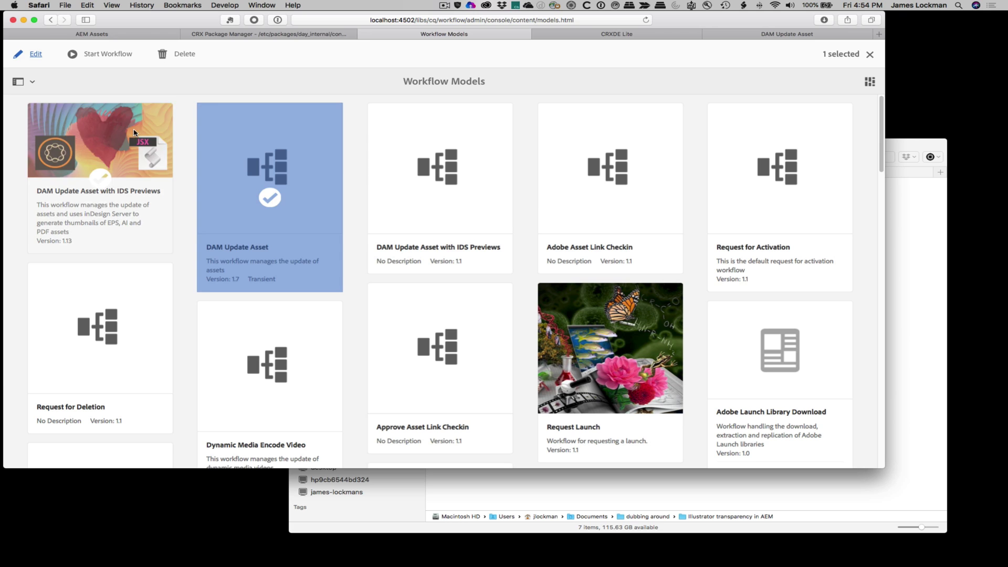
{"action": "left_click", "coordinate": [107, 134]}
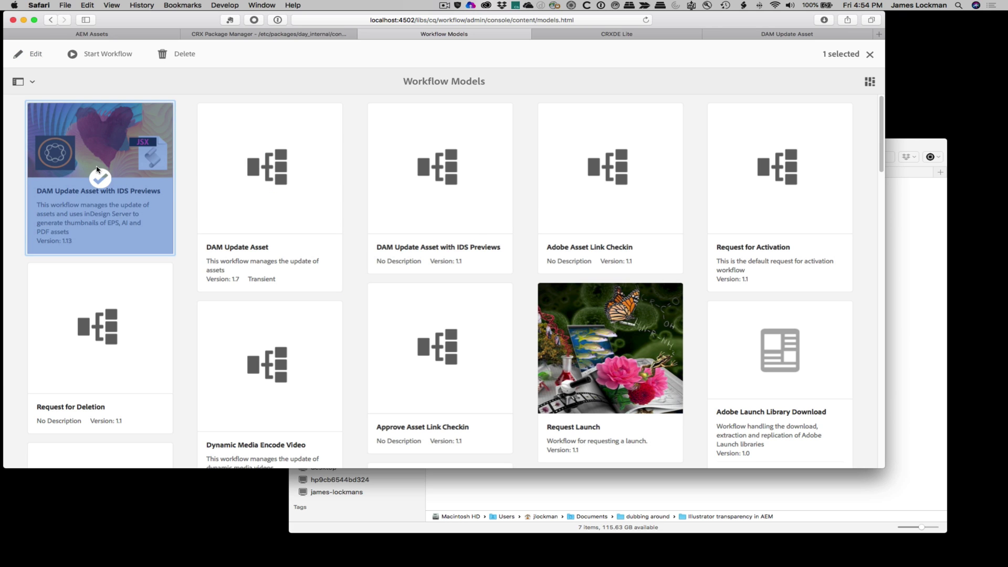
{"action": "left_click", "coordinate": [34, 54]}
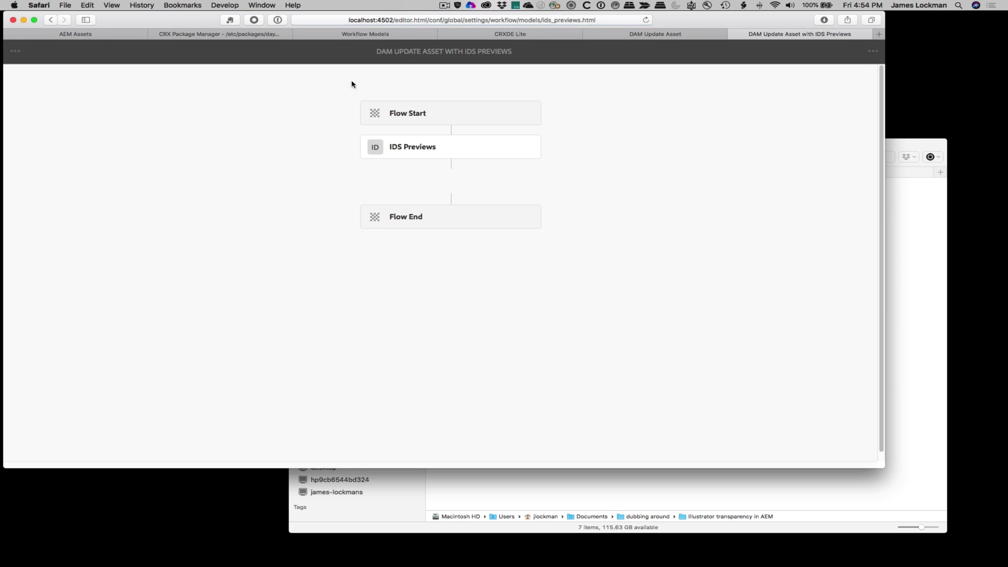
{"action": "double_click", "coordinate": [430, 152]}
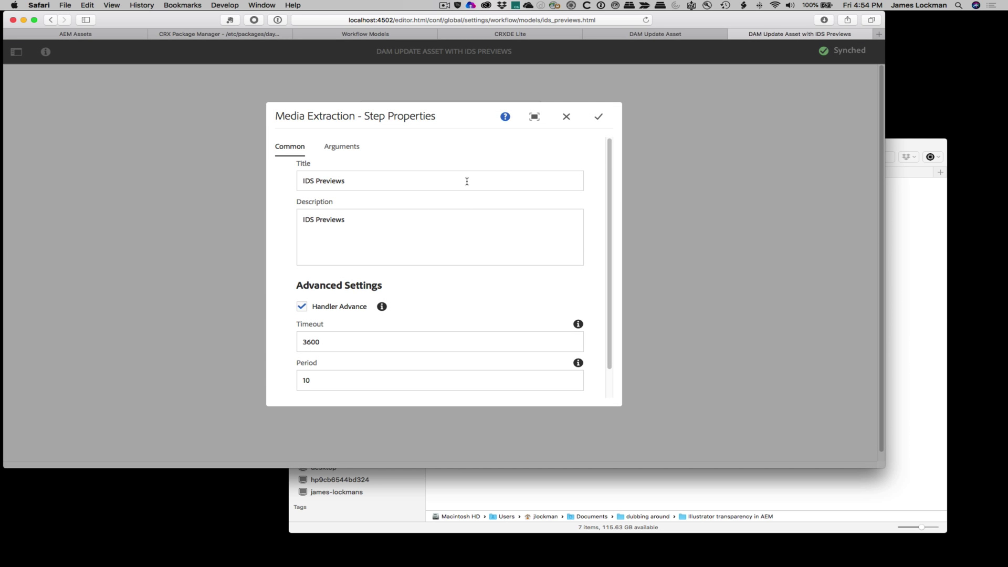
{"action": "scroll", "coordinate": [475, 186], "scroll_direction": "down", "scroll_amount": 1}
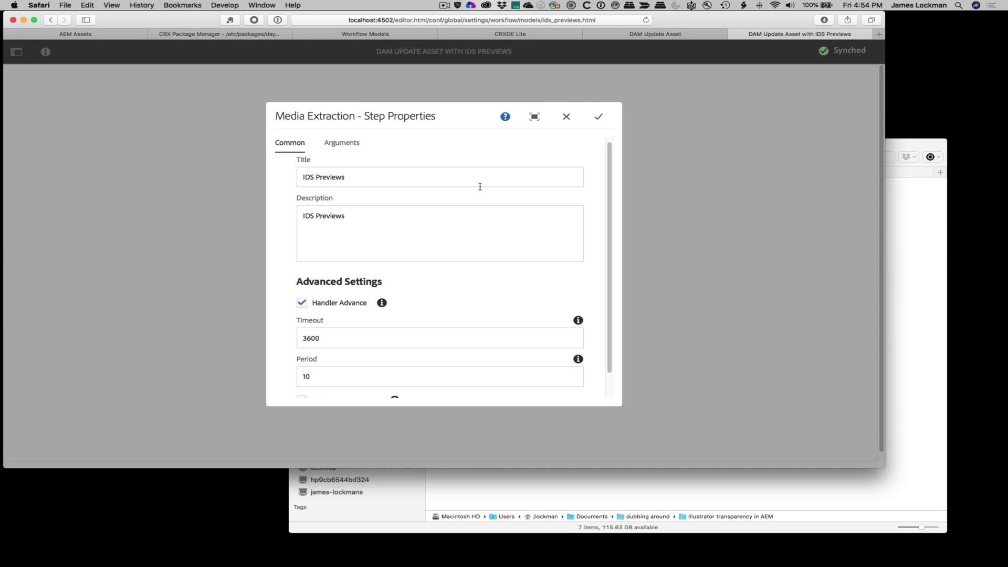
{"action": "scroll", "coordinate": [477, 187], "scroll_direction": "up", "scroll_amount": 1}
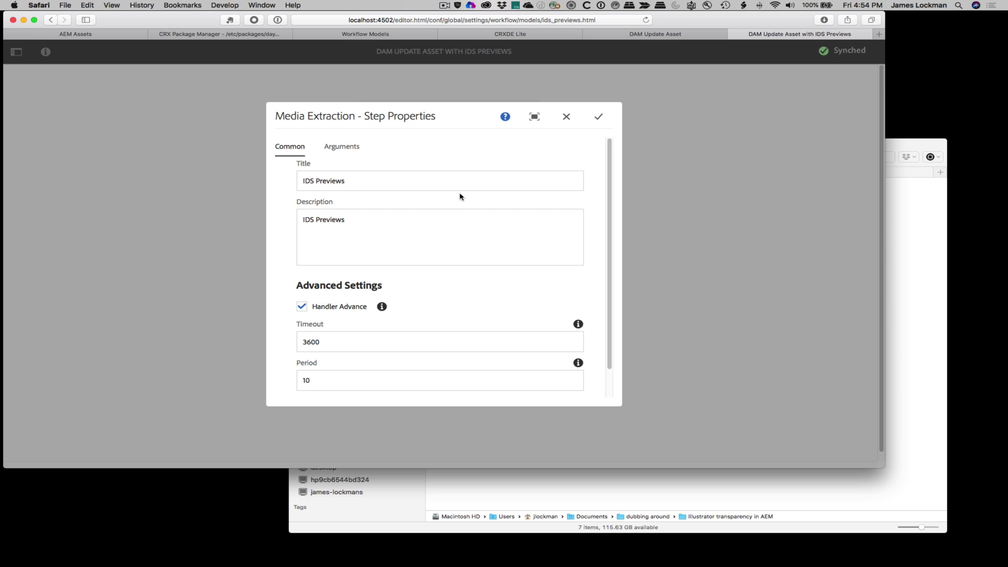
{"action": "scroll", "coordinate": [461, 194], "scroll_direction": "down", "scroll_amount": 1}
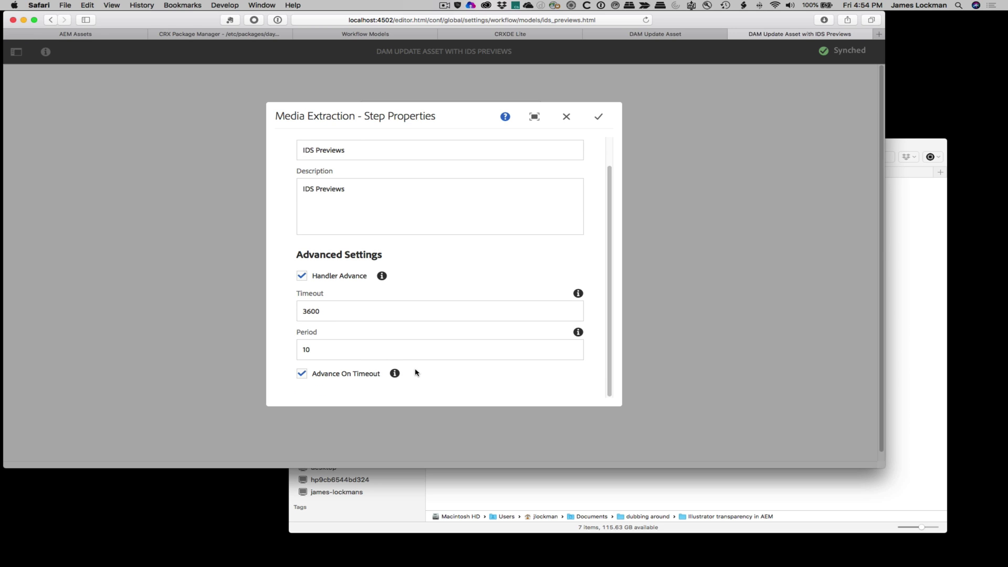
{"action": "scroll", "coordinate": [383, 152], "scroll_direction": "up", "scroll_amount": 1}
{"action": "left_click", "coordinate": [341, 147]}
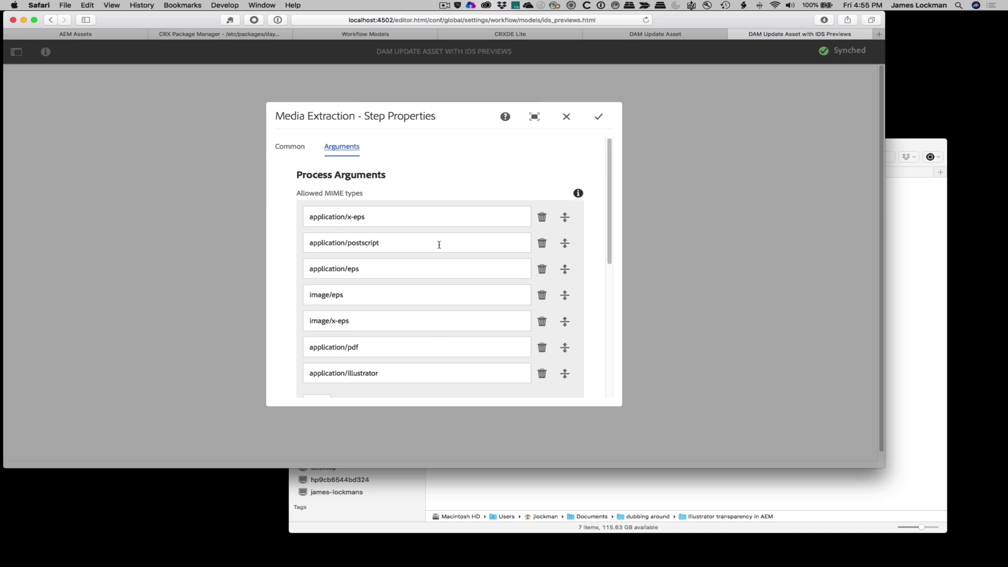
Step: Check cq-lib.jsx, EPSInit.jsx, EPSThumbnailExport.jsx and EPSCleanup.jsx paths, then close without changes
{"action": "scroll", "coordinate": [438, 352], "scroll_direction": "down", "scroll_amount": 1}
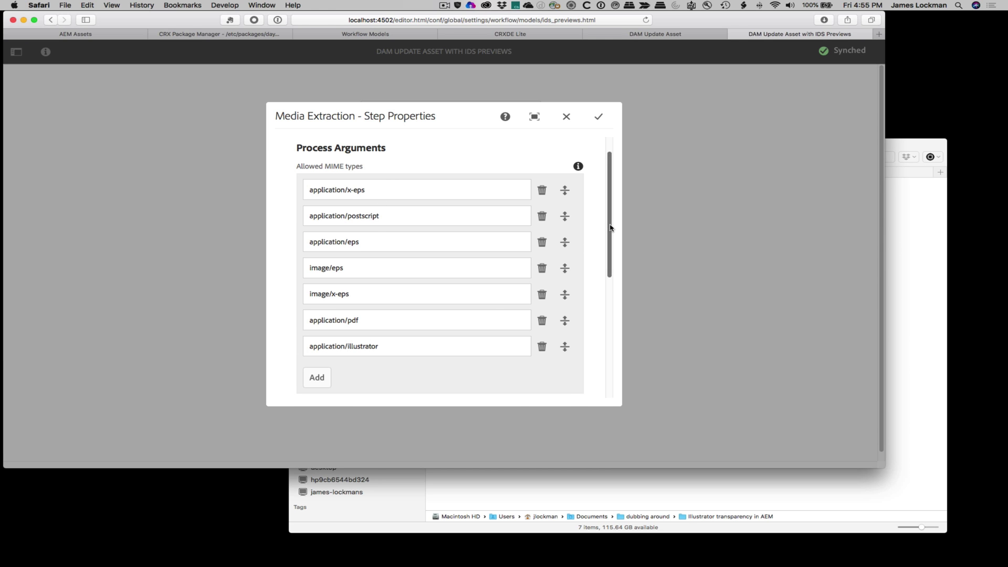
{"action": "left_click_drag", "start_coordinate": [609, 225], "coordinate": [618, 337]}
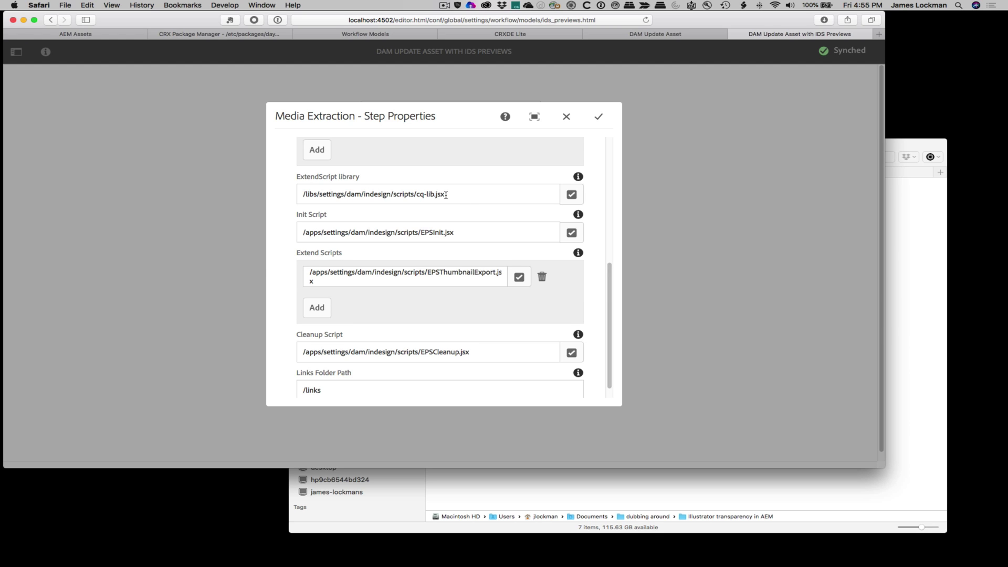
{"action": "left_click_drag", "start_coordinate": [446, 194], "coordinate": [418, 194]}
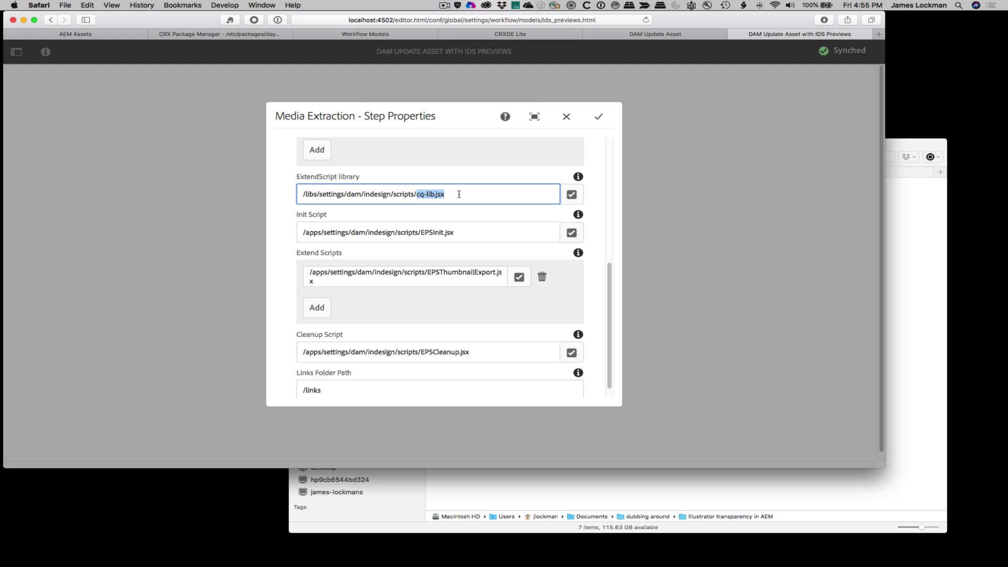
{"action": "left_click_drag", "start_coordinate": [456, 232], "coordinate": [423, 232]}
{"action": "left_click", "coordinate": [469, 234]}
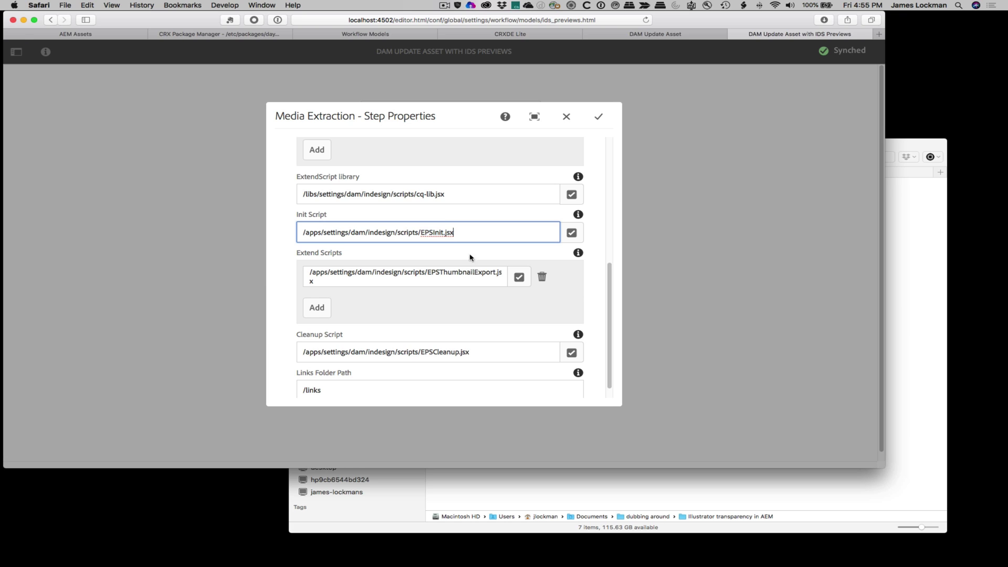
{"action": "left_click_drag", "start_coordinate": [428, 271], "coordinate": [438, 277]}
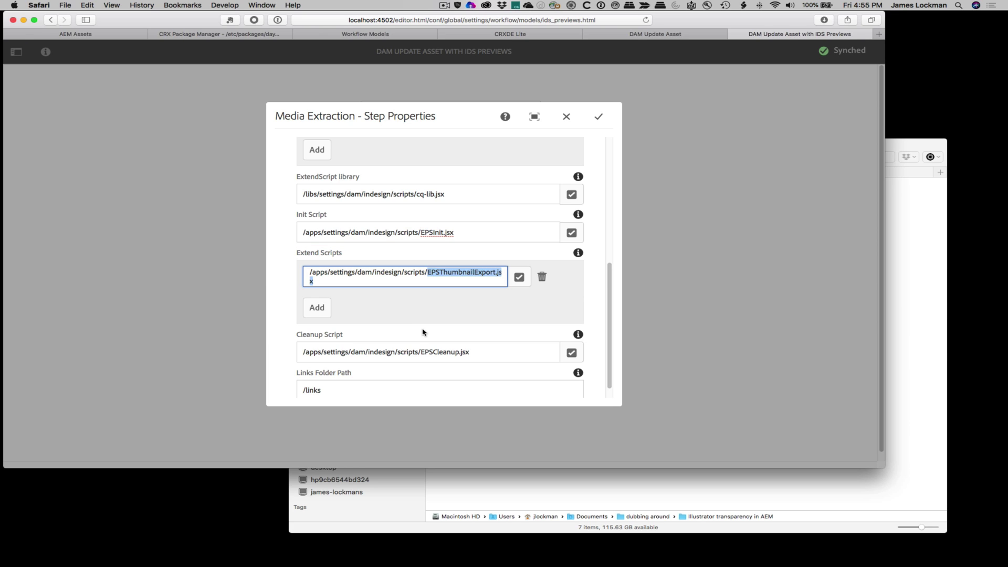
{"action": "left_click_drag", "start_coordinate": [477, 354], "coordinate": [425, 354]}
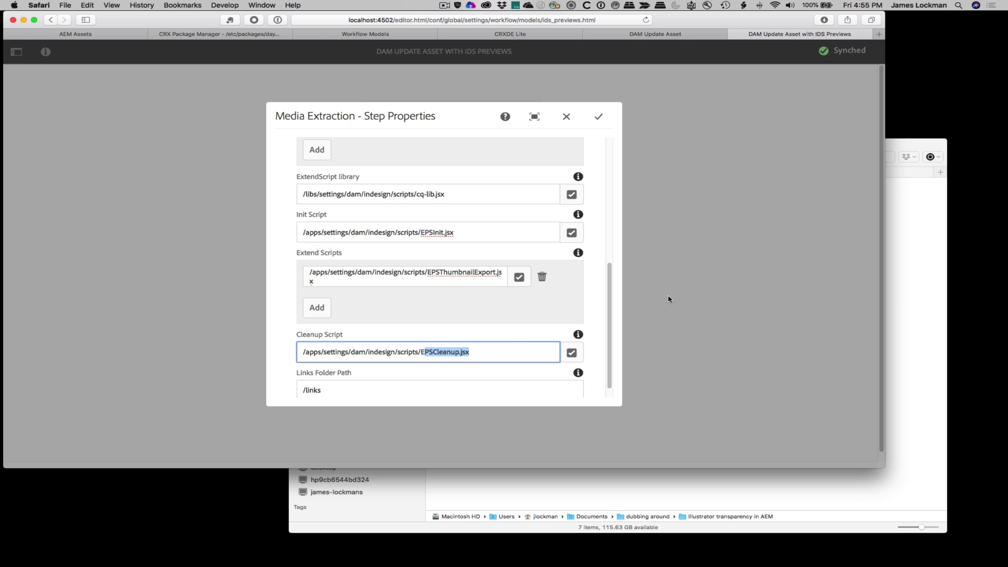
{"action": "scroll", "coordinate": [589, 298], "scroll_direction": "down", "scroll_amount": 1}
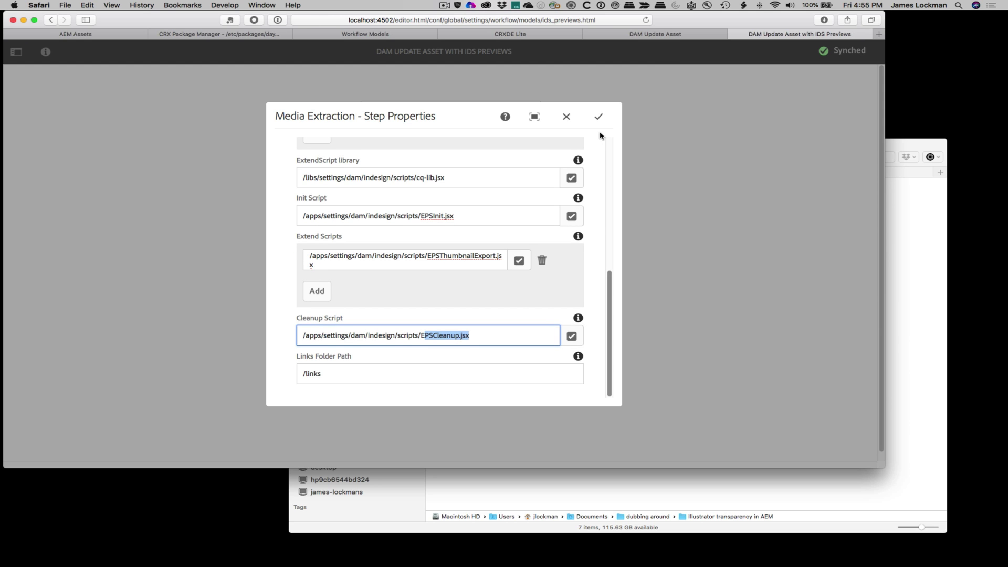
{"action": "left_click", "coordinate": [566, 116]}
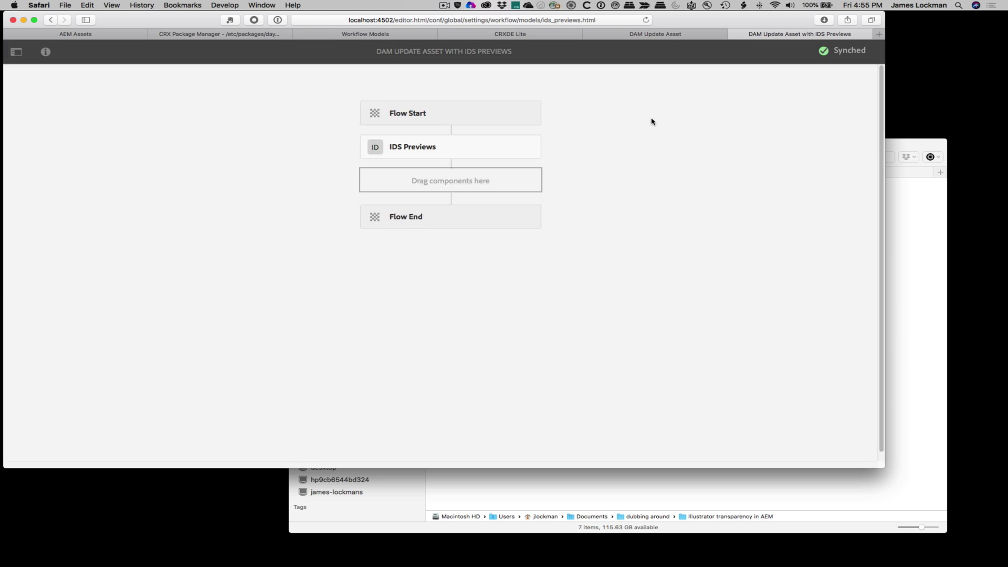
Step: Close the IDS Previews model and check the DAM Update Asset EPS Thumbnails step's allowed MIME types
{"action": "left_click", "coordinate": [734, 35]}
{"action": "left_click", "coordinate": [775, 34]}
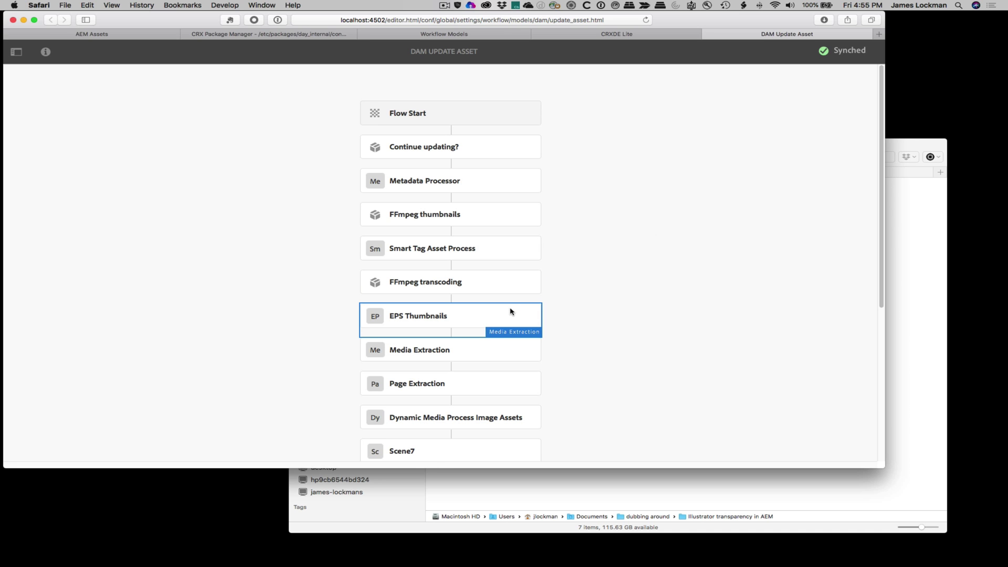
{"action": "double_click", "coordinate": [485, 314]}
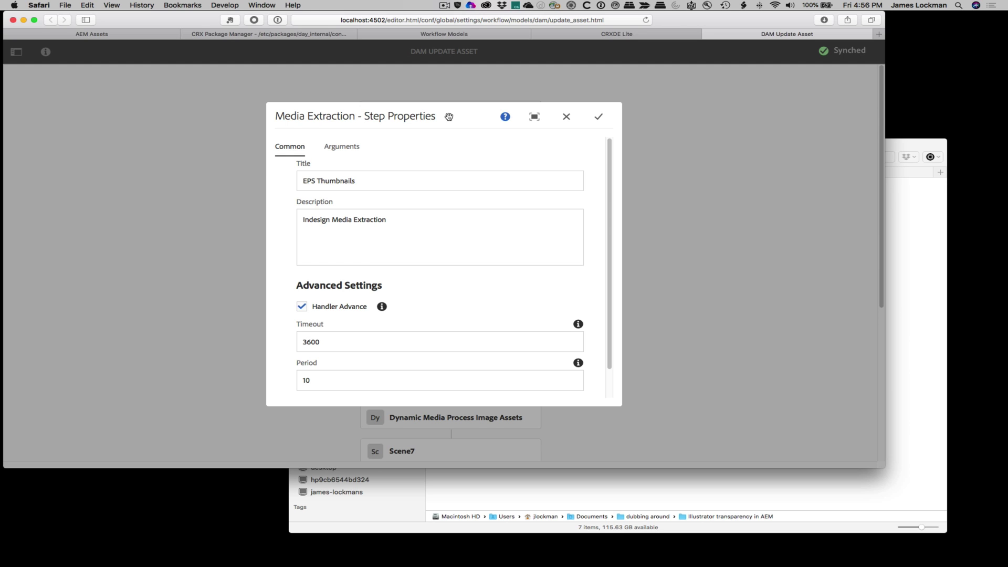
{"action": "left_click", "coordinate": [342, 147]}
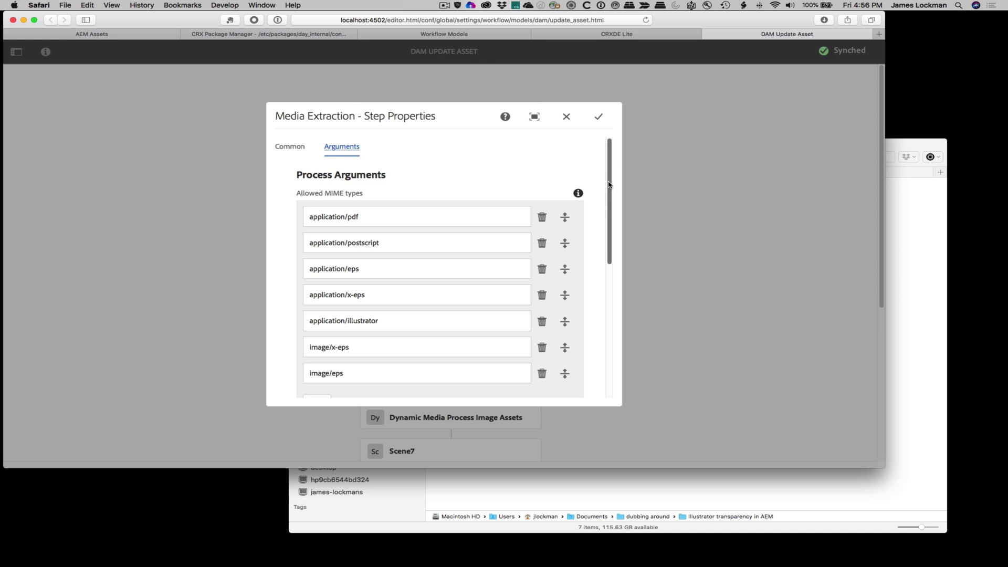
{"action": "mouse_move", "coordinate": [609, 185]}
{"action": "left_mouse_down"}
{"action": "mouse_move", "coordinate": [614, 337]}
{"action": "mouse_move", "coordinate": [609, 179]}
{"action": "left_mouse_up"}
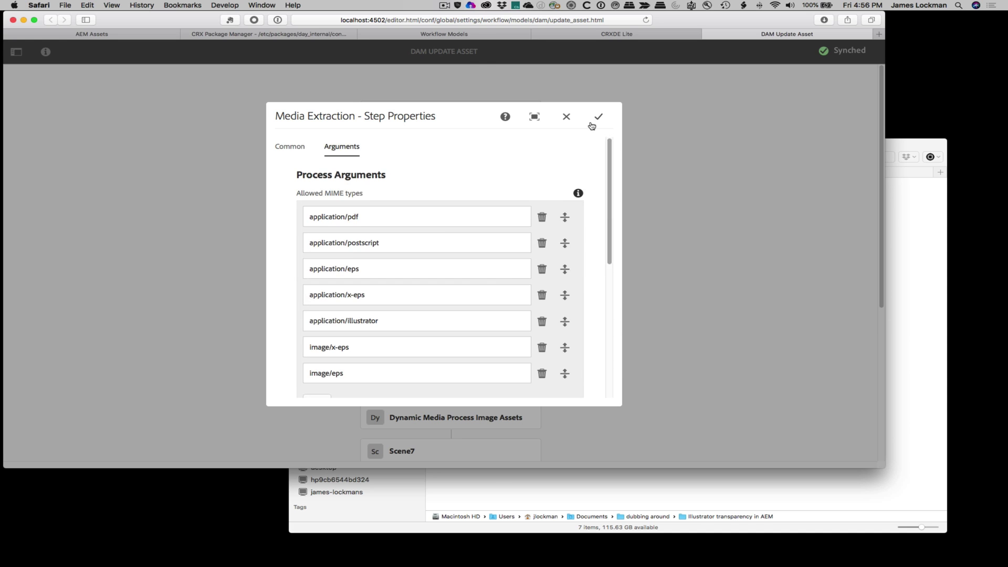
{"action": "left_click", "coordinate": [566, 117]}
{"action": "scroll", "coordinate": [558, 252], "scroll_direction": "down", "scroll_amount": 2}
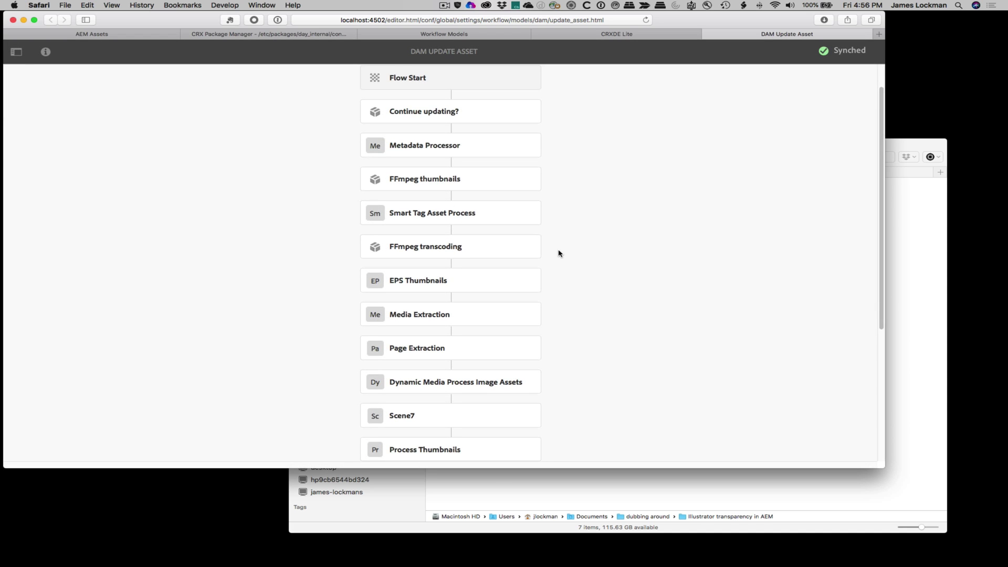
{"action": "scroll", "coordinate": [558, 254], "scroll_direction": "down", "scroll_amount": 1}
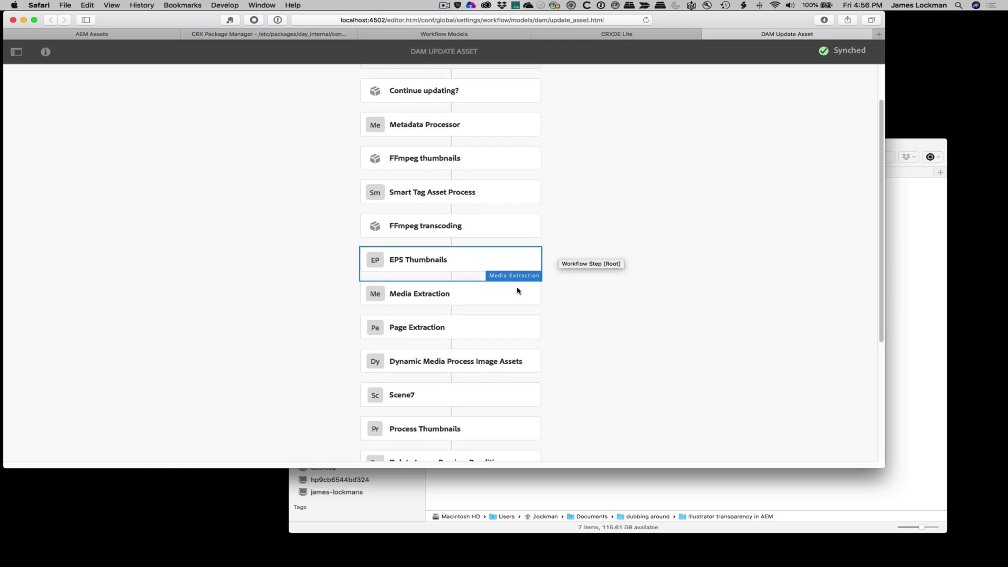
{"action": "scroll", "coordinate": [596, 317], "scroll_direction": "down", "scroll_amount": 4}
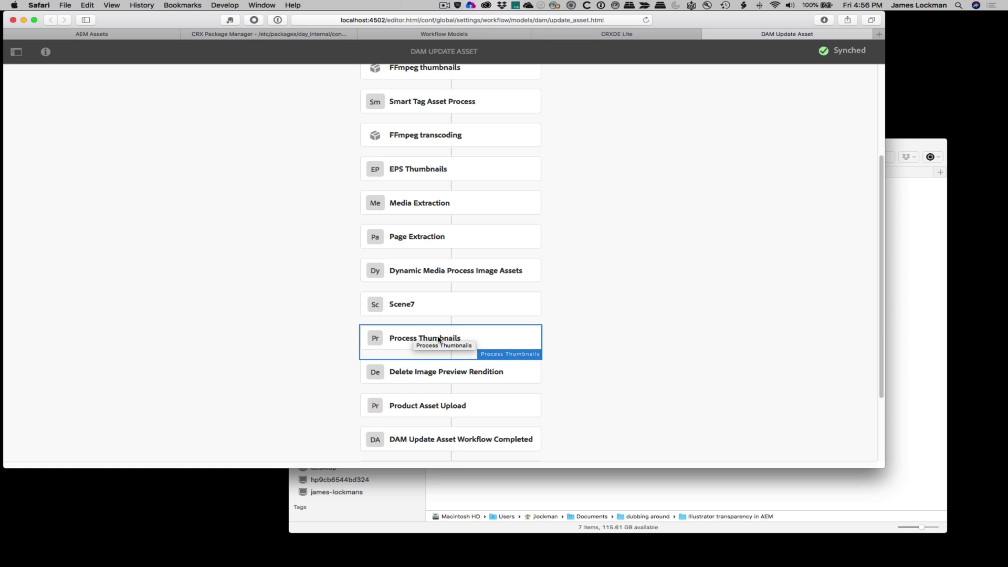
{"action": "double_click", "coordinate": [469, 336]}
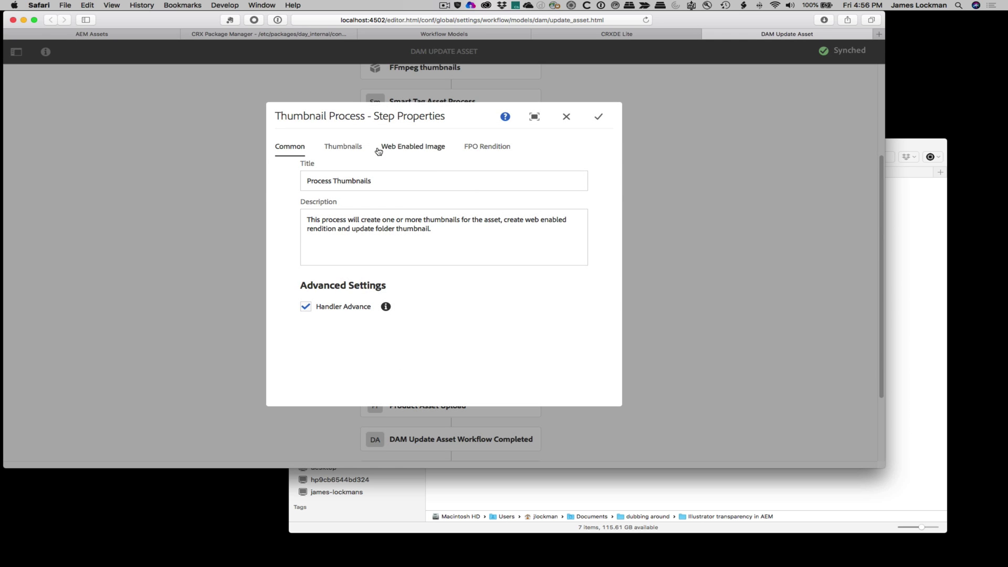
{"action": "left_click", "coordinate": [342, 148]}
{"action": "scroll", "coordinate": [509, 315], "scroll_direction": "down", "scroll_amount": 3}
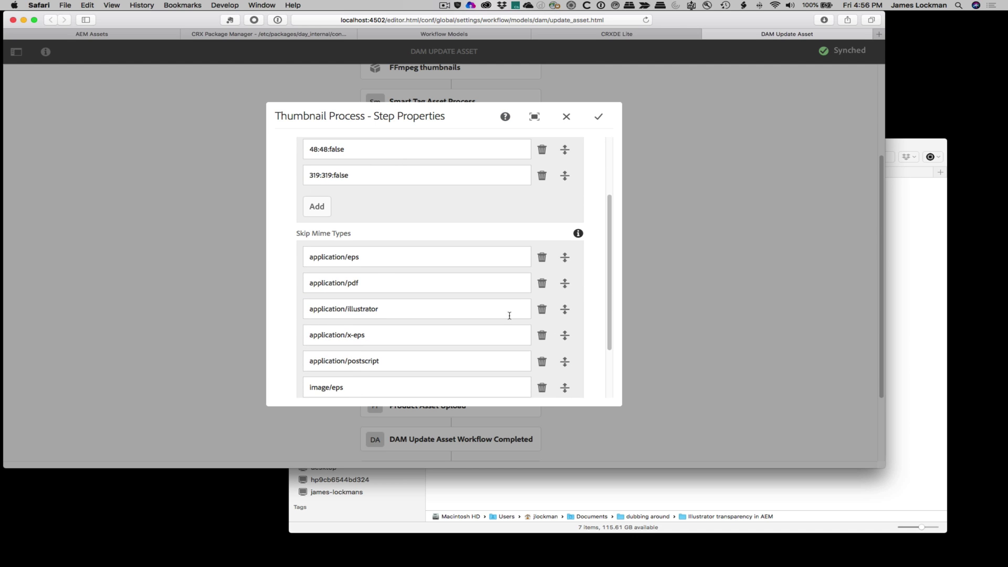
{"action": "scroll", "coordinate": [429, 350], "scroll_direction": "down", "scroll_amount": 1}
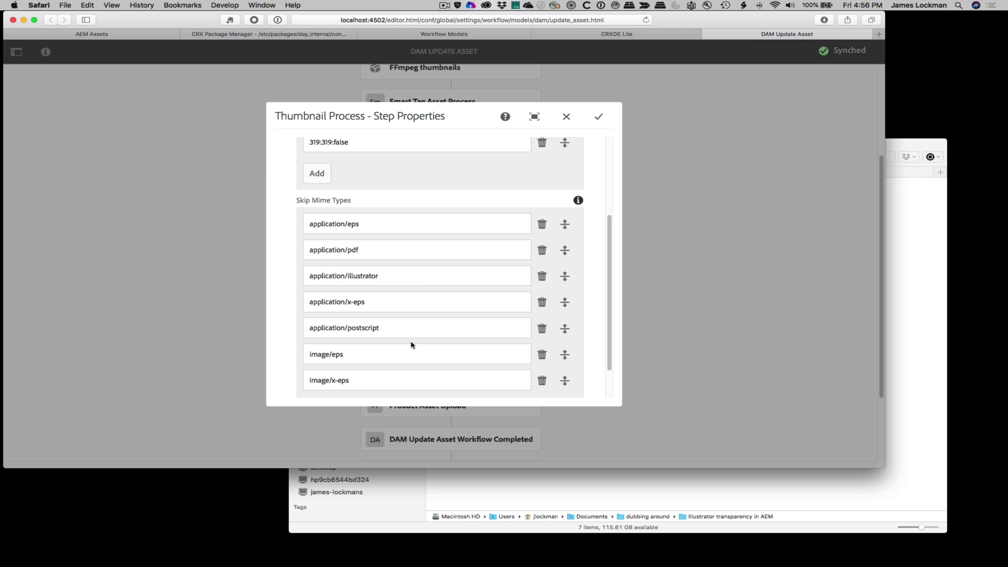
{"action": "scroll", "coordinate": [410, 342], "scroll_direction": "down", "scroll_amount": 2}
{"action": "scroll", "coordinate": [411, 342], "scroll_direction": "up", "scroll_amount": 8}
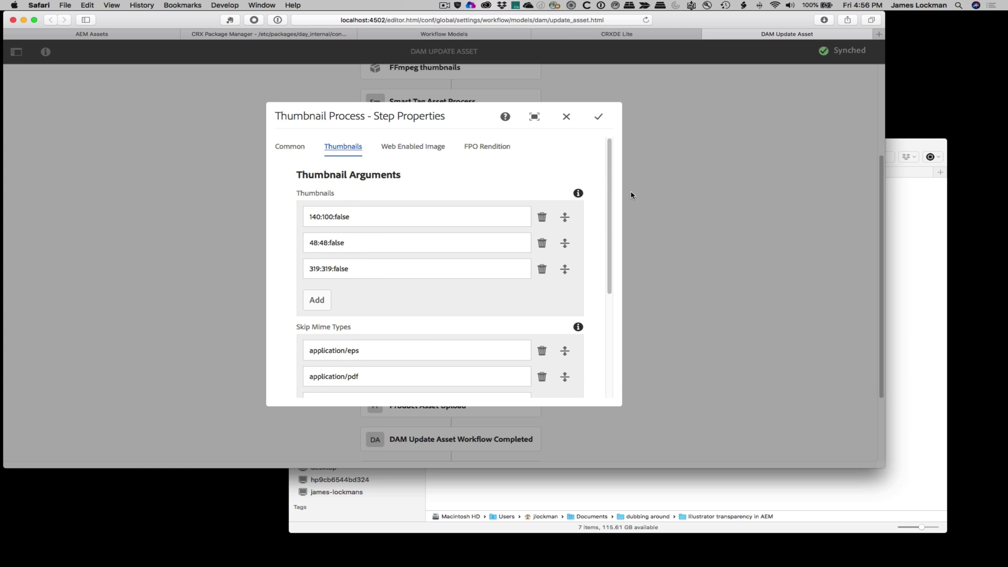
{"action": "left_click", "coordinate": [567, 116]}
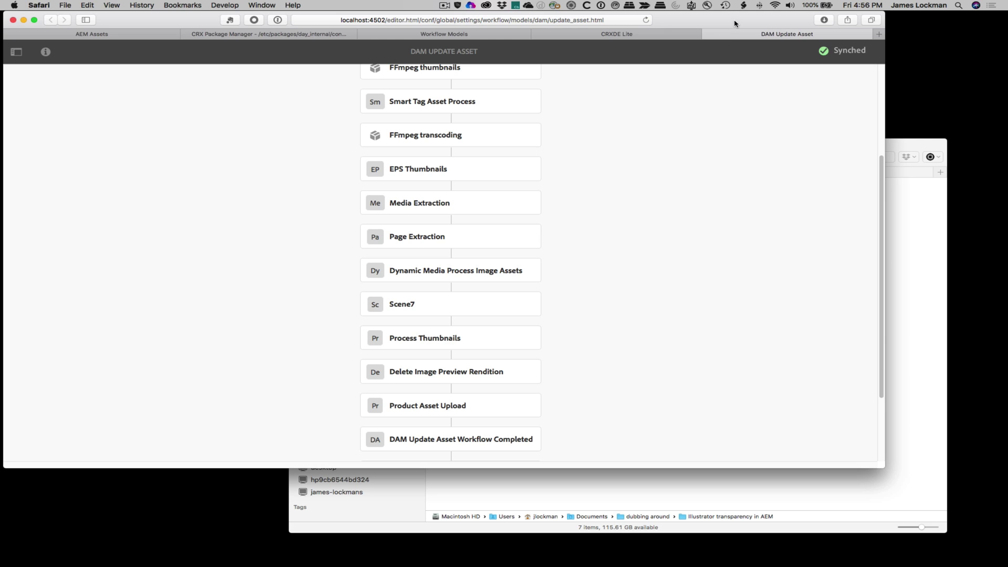
Step: Go through Navigation > Assets > Files to the Vector previews folder with its seven thumbnailed files
{"action": "left_click", "coordinate": [169, 34]}
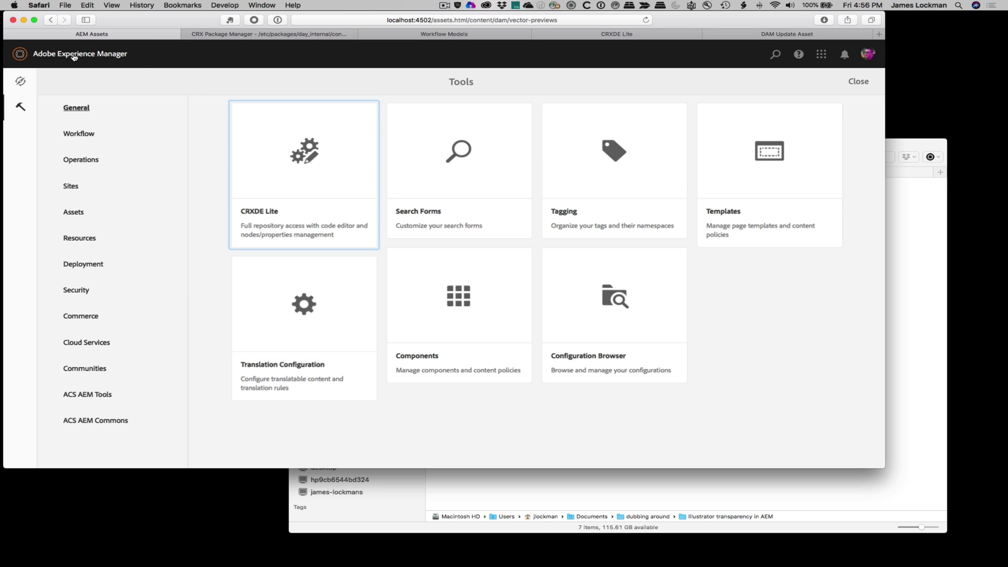
{"action": "left_click", "coordinate": [21, 61]}
{"action": "left_click", "coordinate": [173, 184]}
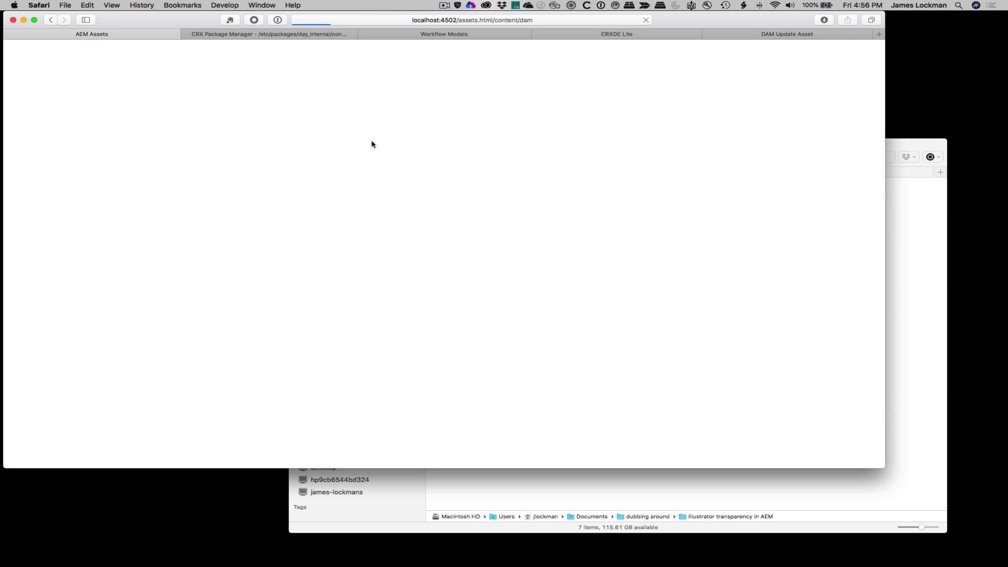
{"action": "left_click", "coordinate": [117, 155]}
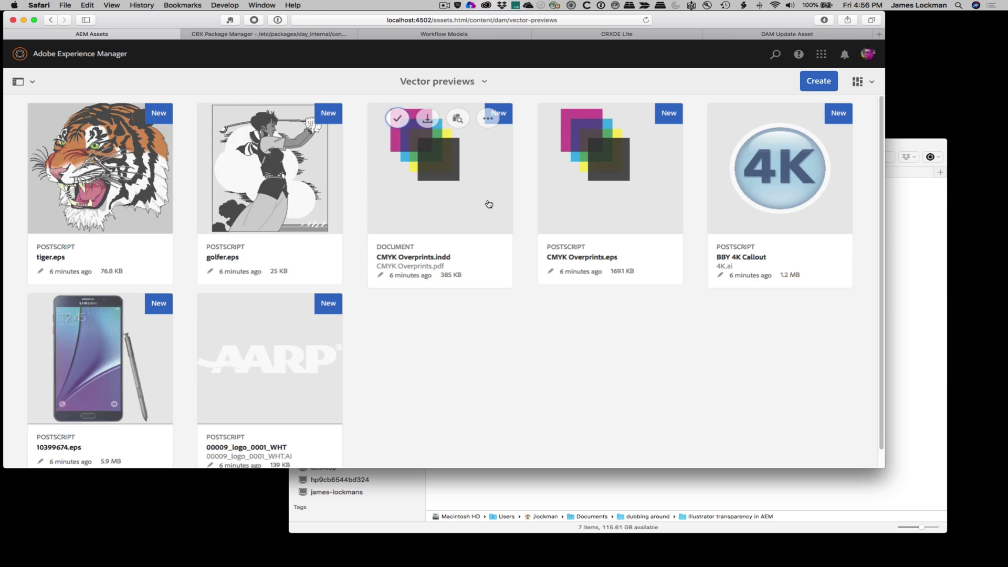